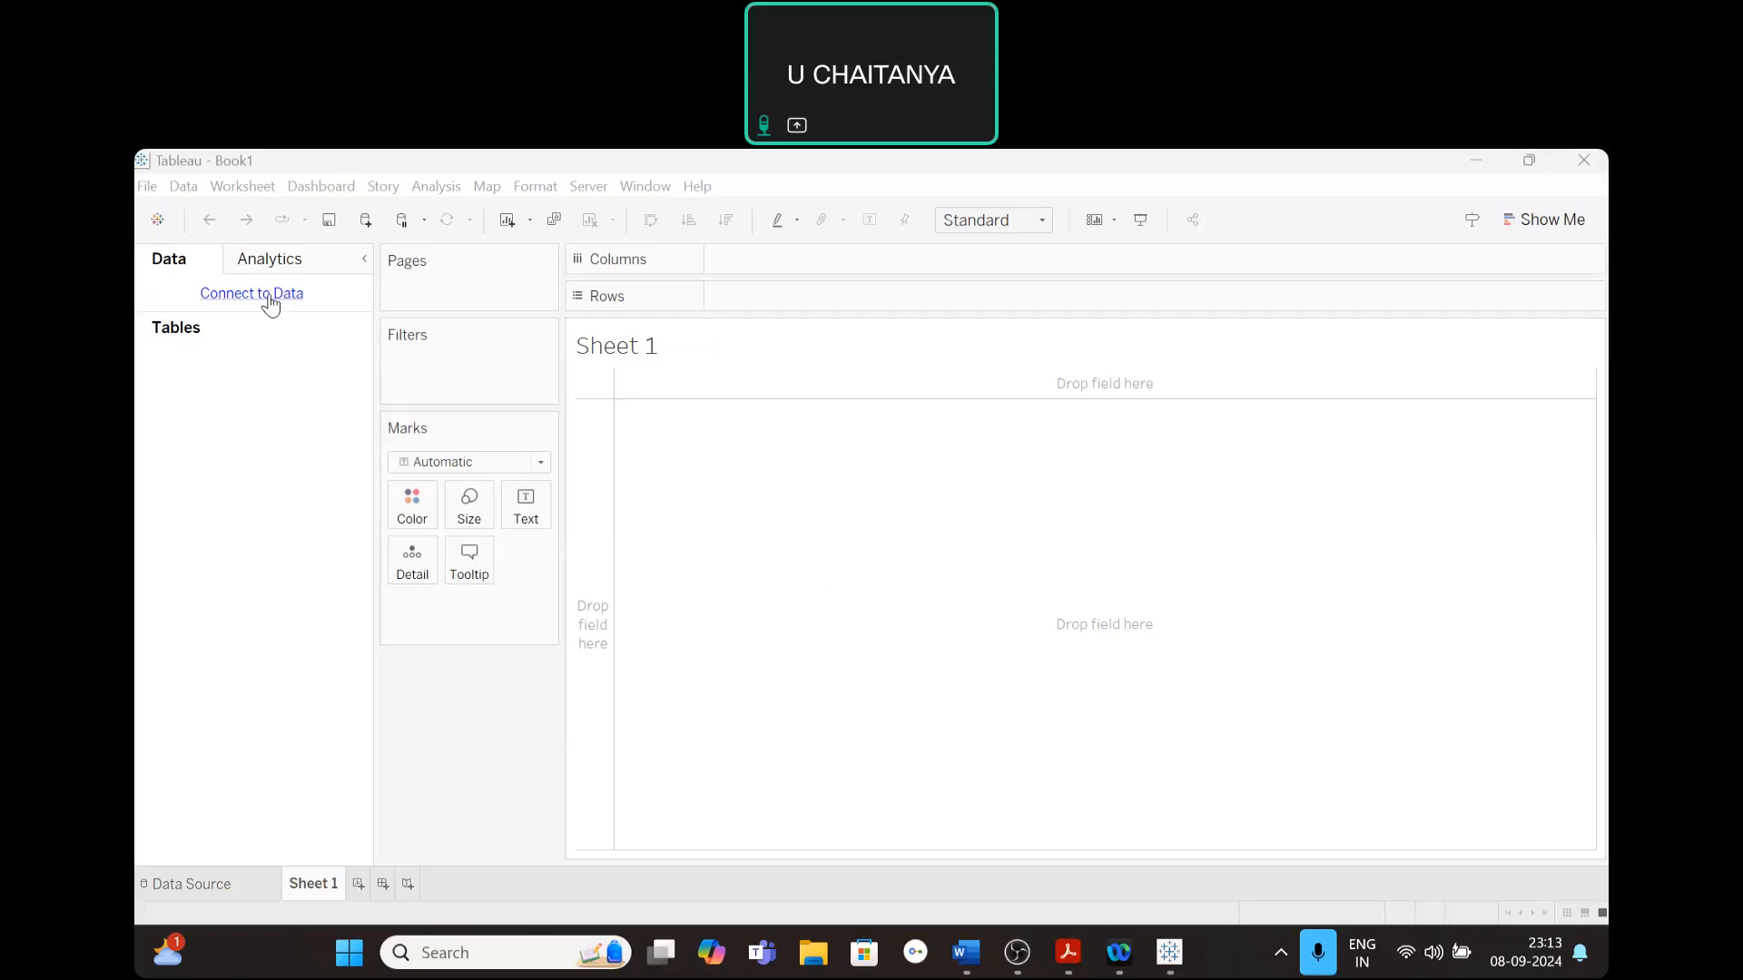
- Connect the workbook to the saved data source Sample - Superstore
left_click(270, 297)
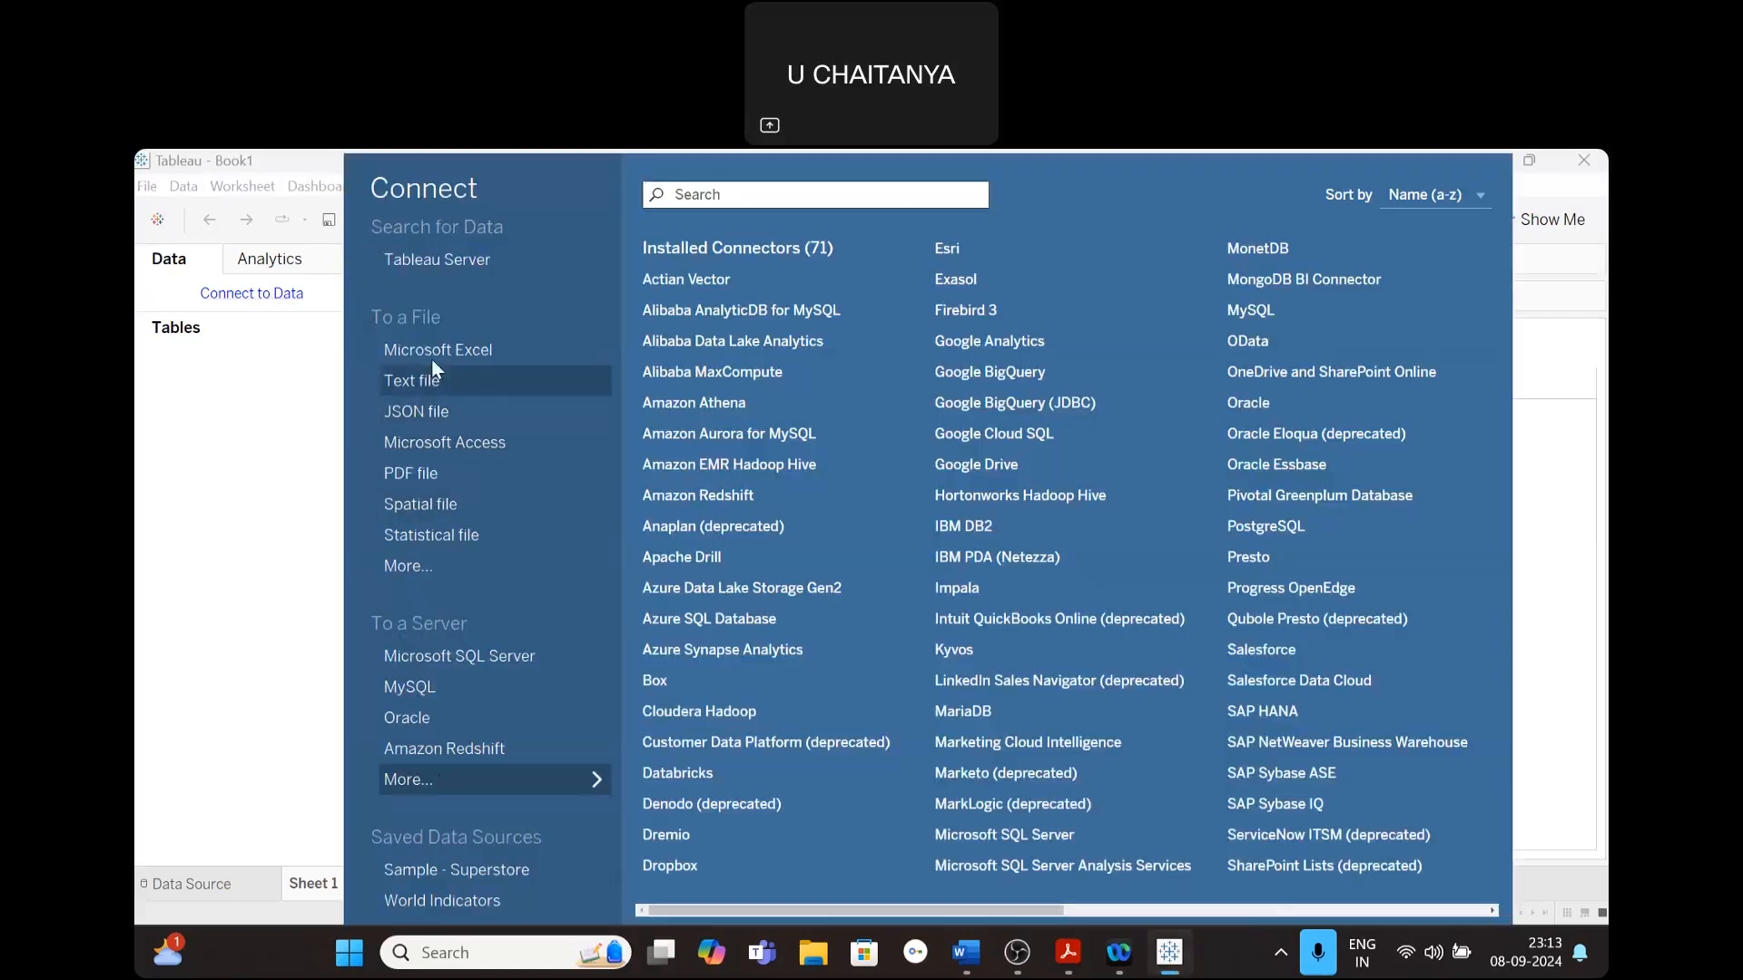
left_click(456, 867)
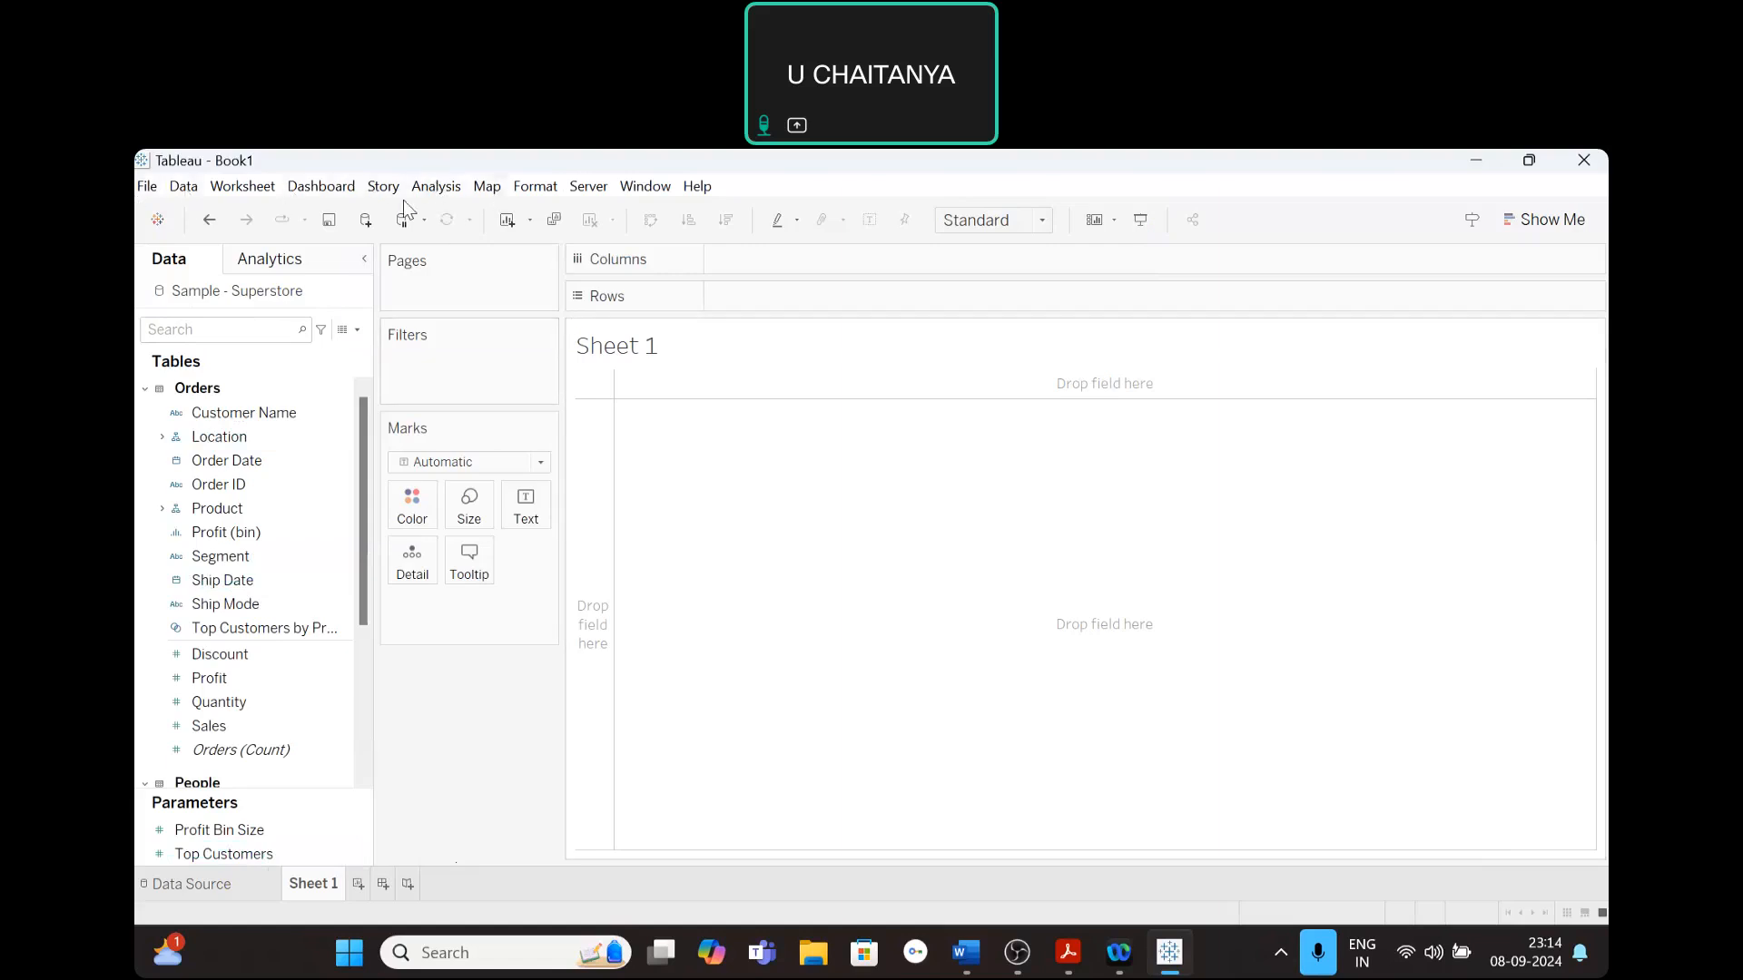
- Create a new calculated field in the Sample - Superstore data and place the cursor in its empty formula
left_click(436, 189)
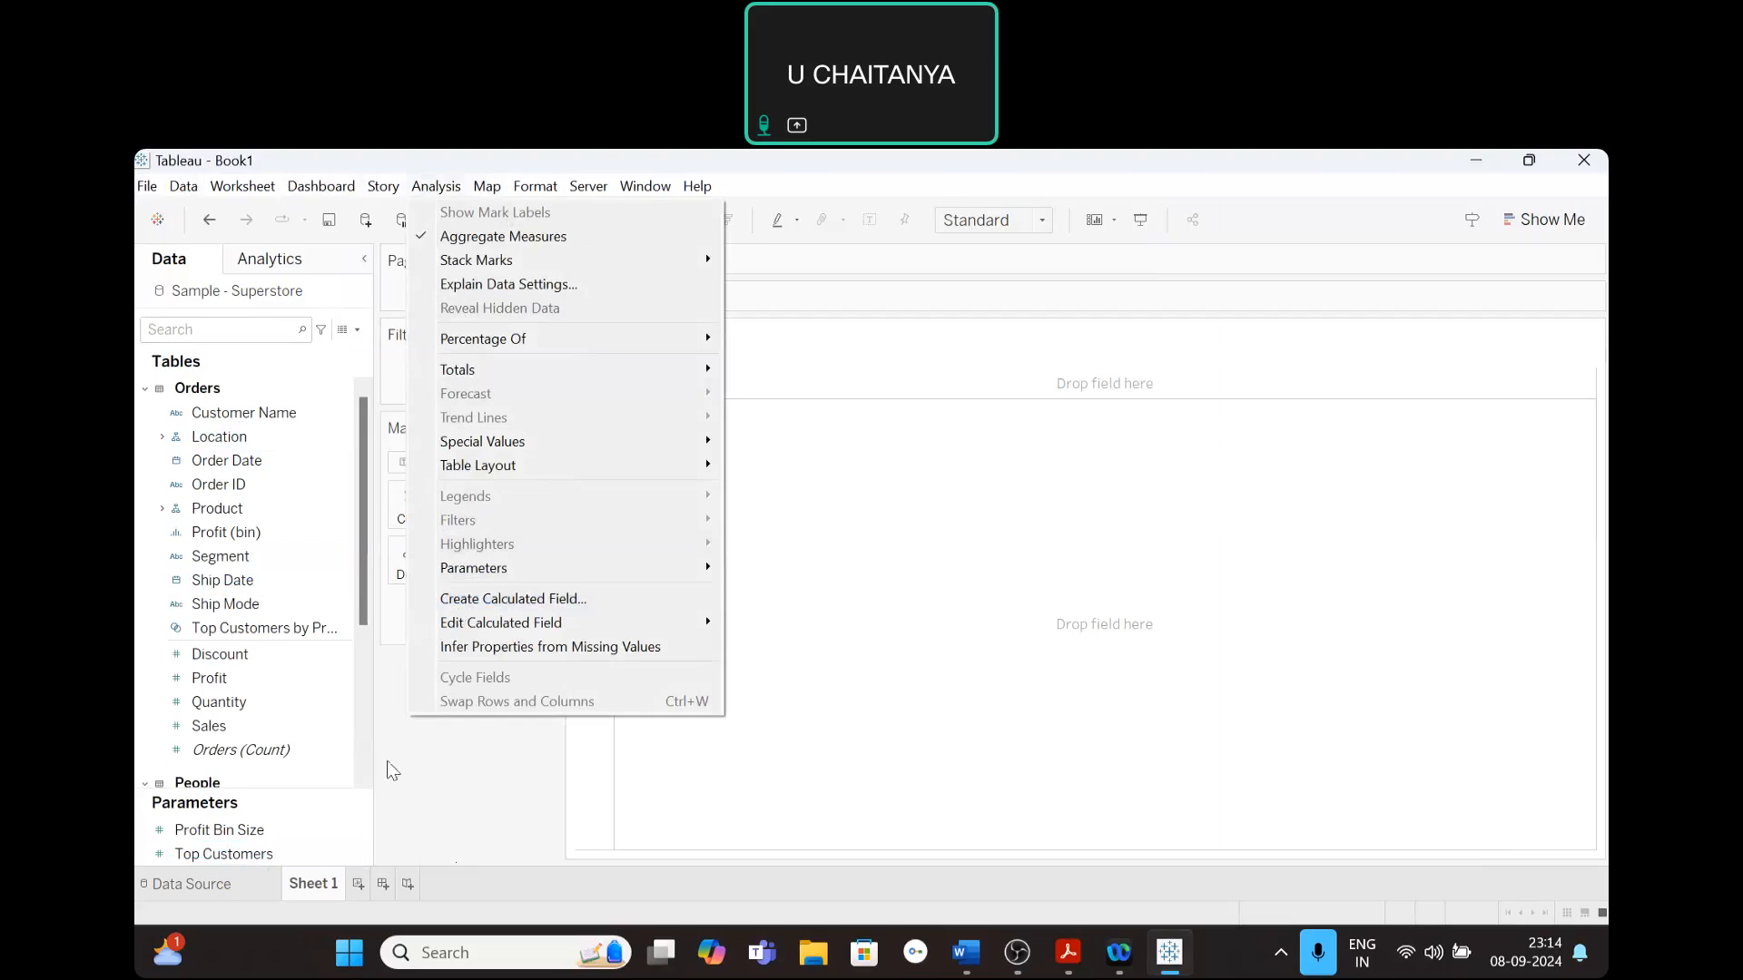
left_click(406, 778)
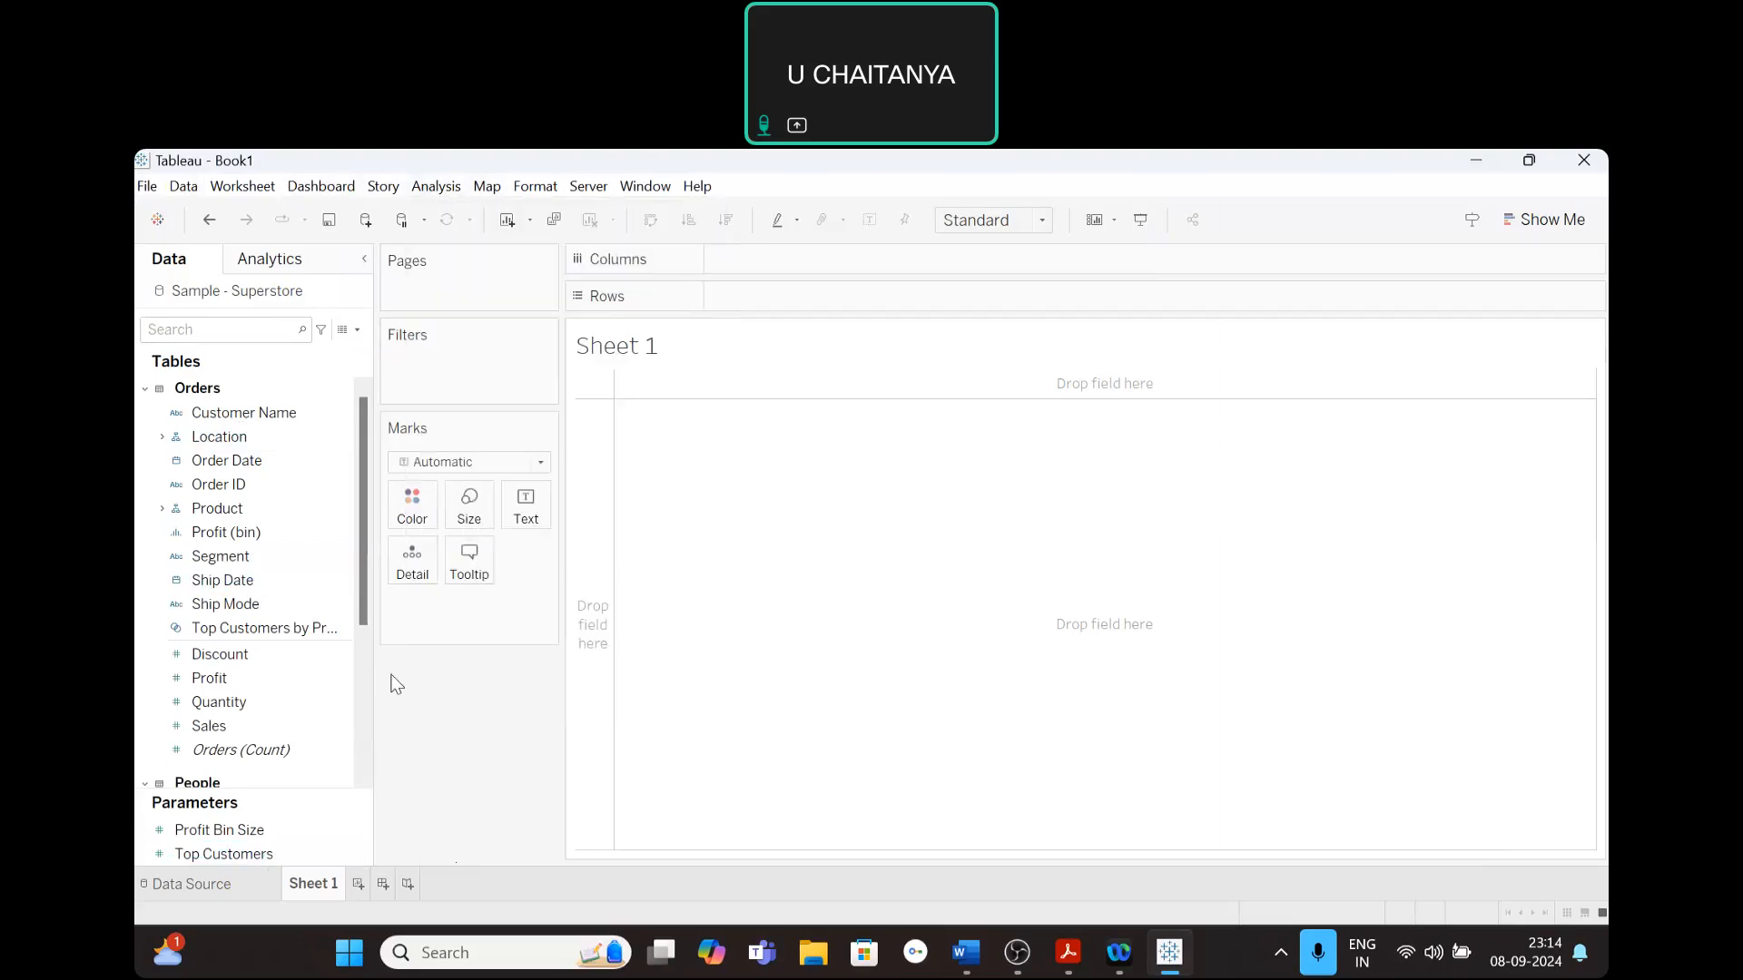
left_click(358, 332)
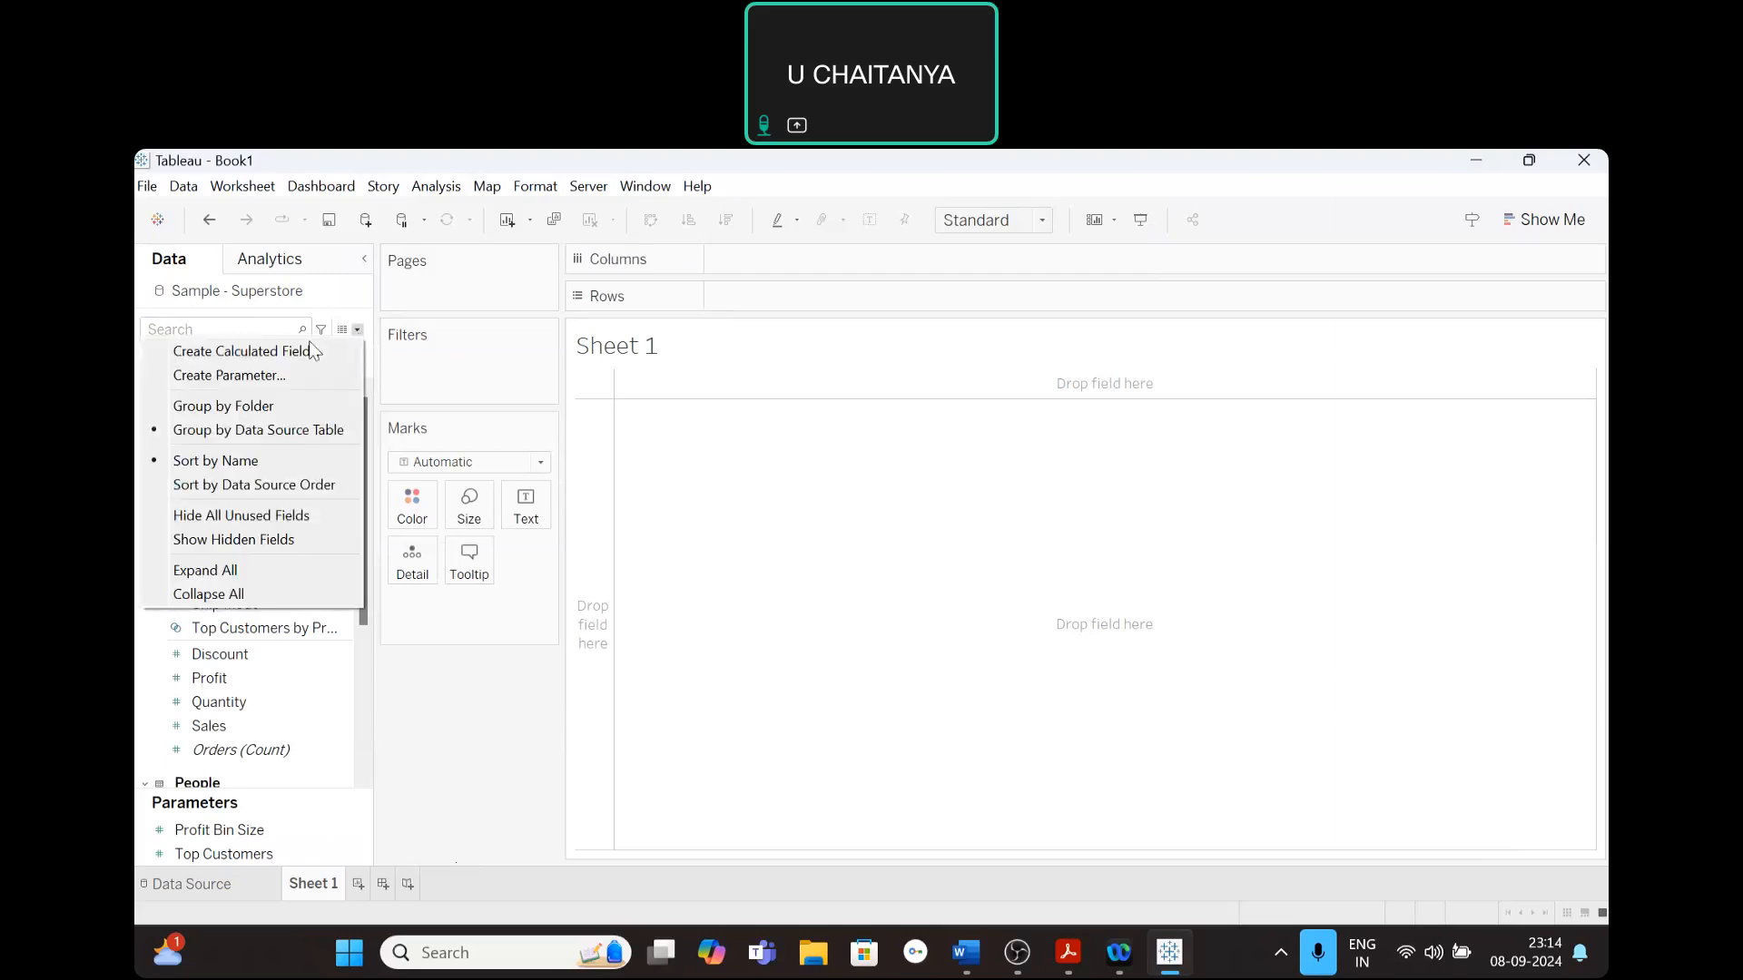
left_click(262, 359)
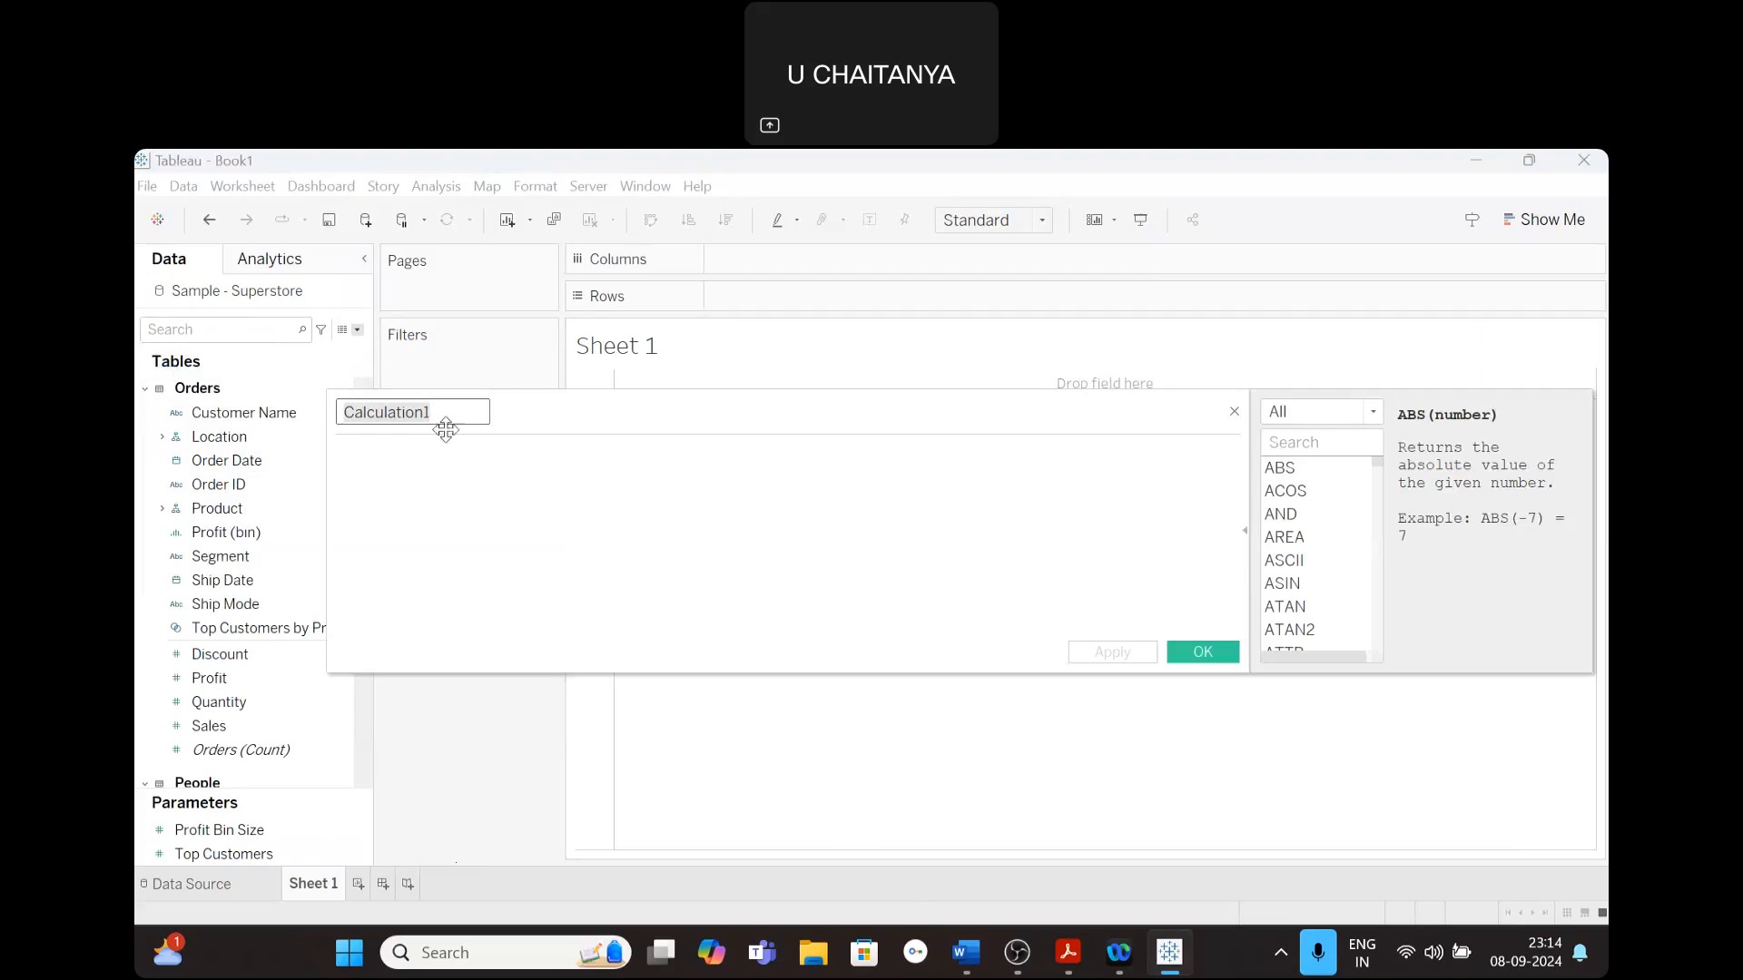
left_click_drag(446, 416, 336, 413)
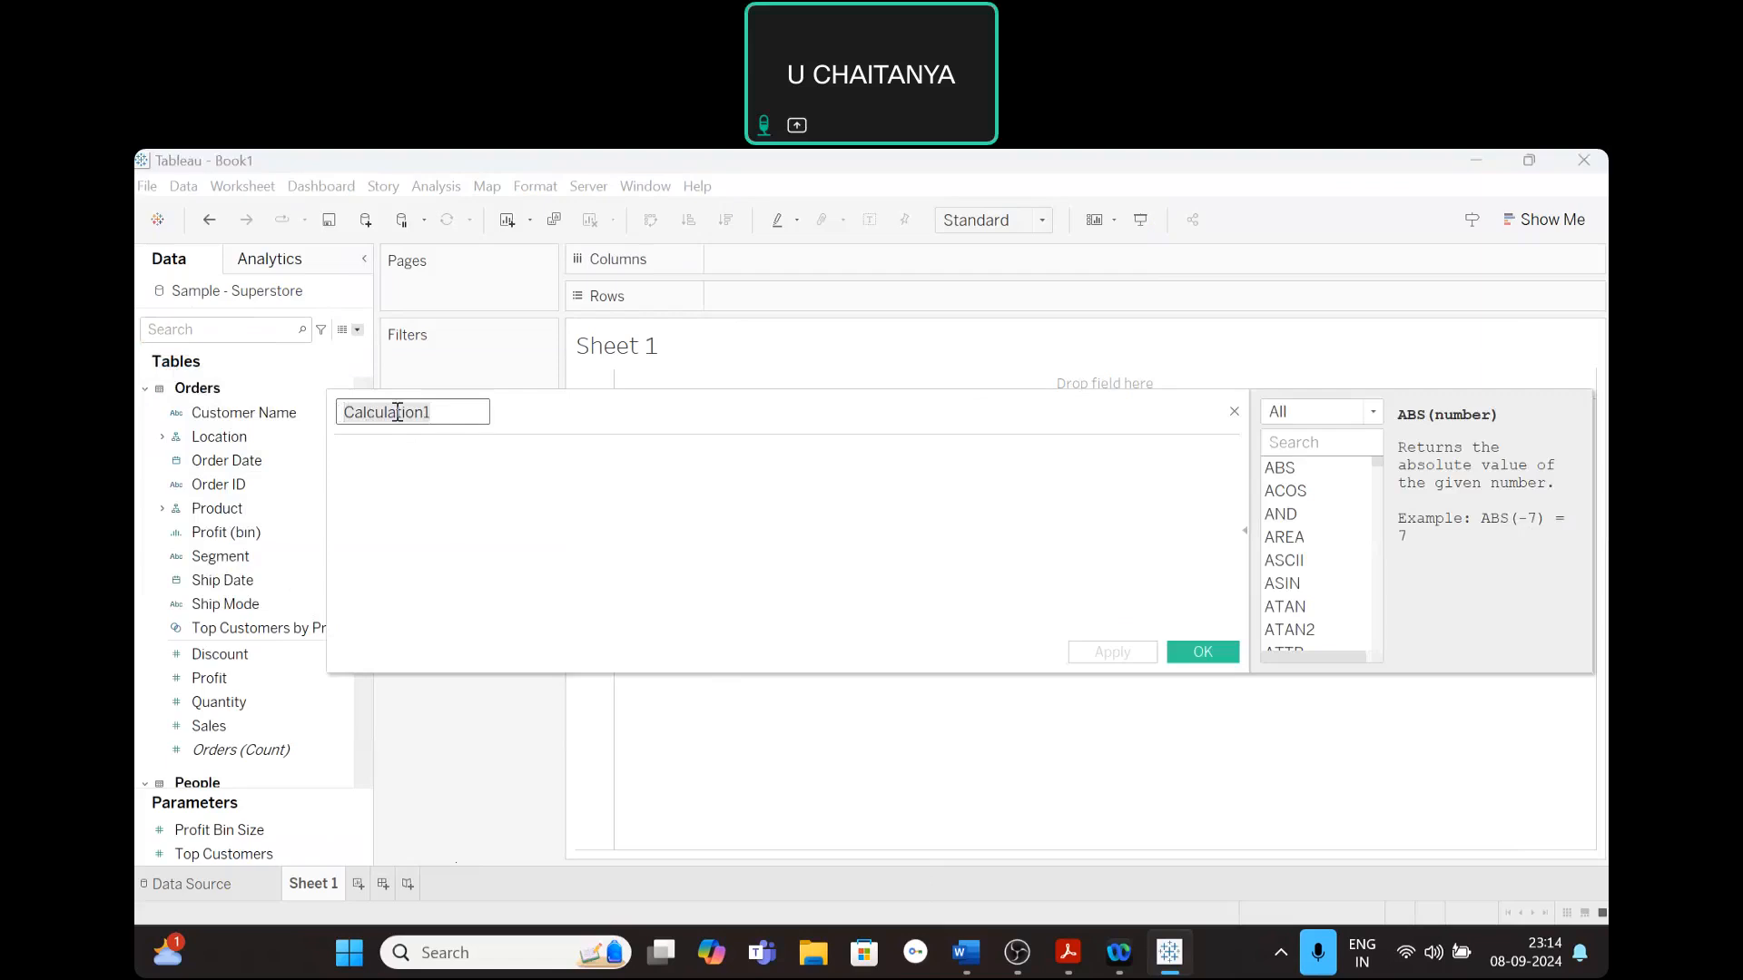
left_click(343, 449)
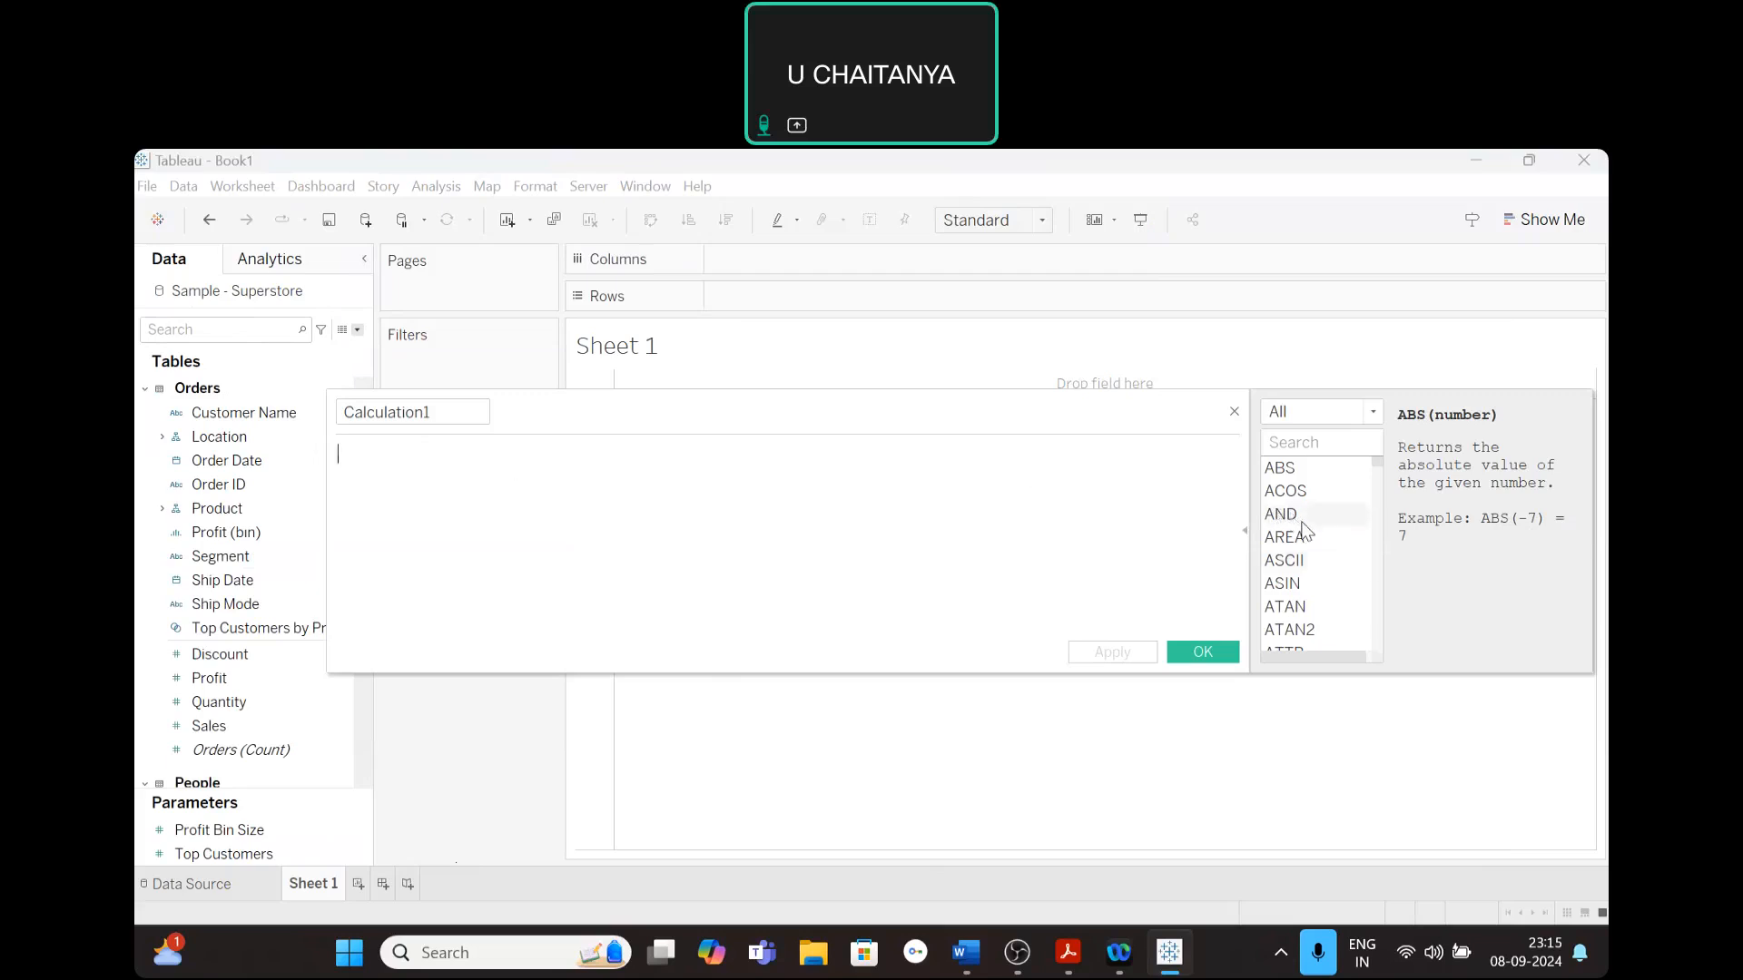
- Browse the calculation function list and read the descriptions of functions such as ABS and AND
left_click(1275, 468)
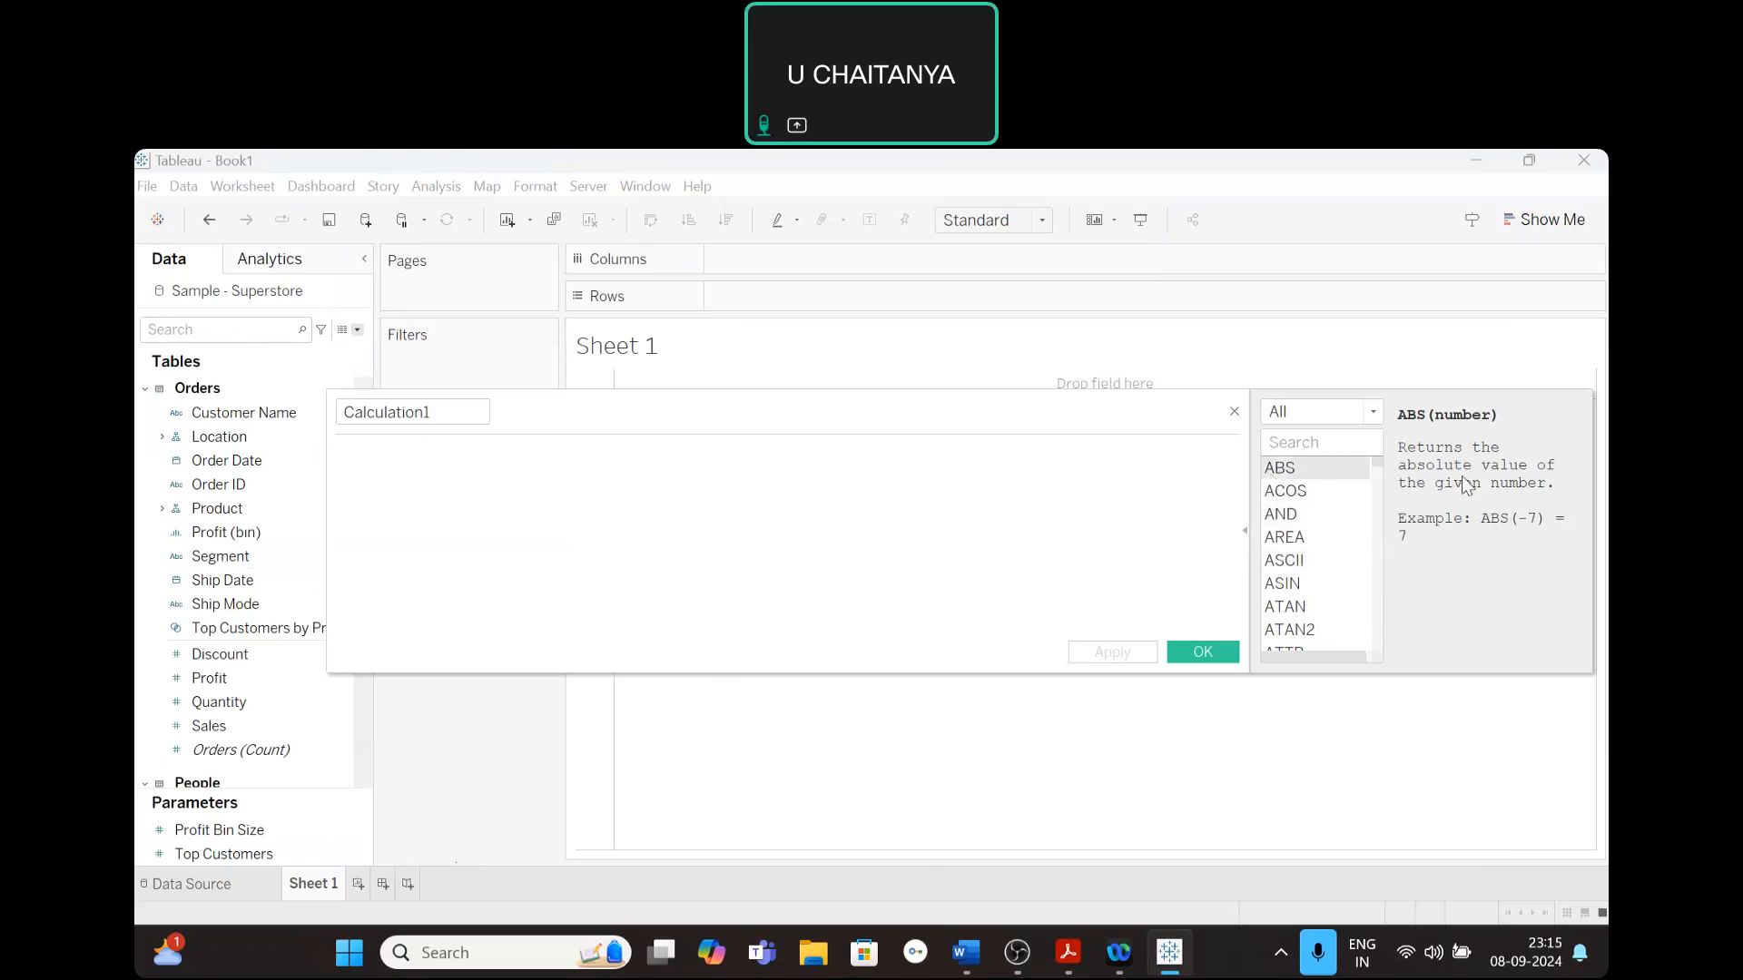
left_click(1287, 518)
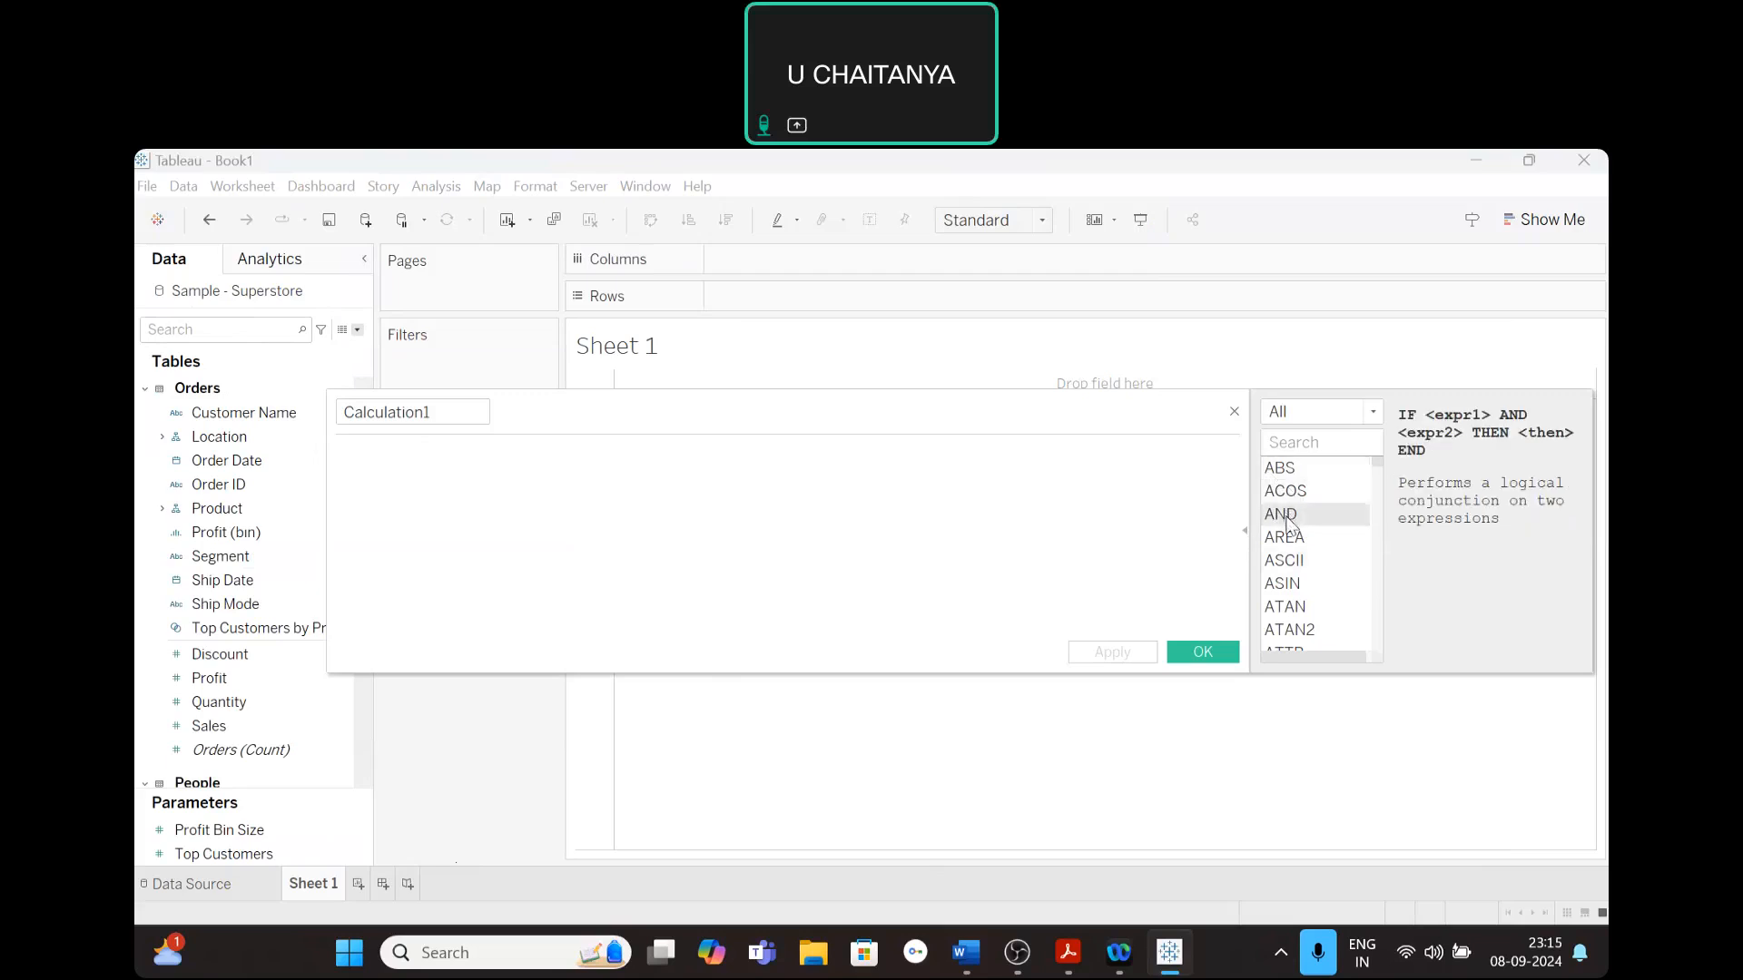
scroll(1325, 540, "down", 4)
scroll(1298, 584, "down", 3)
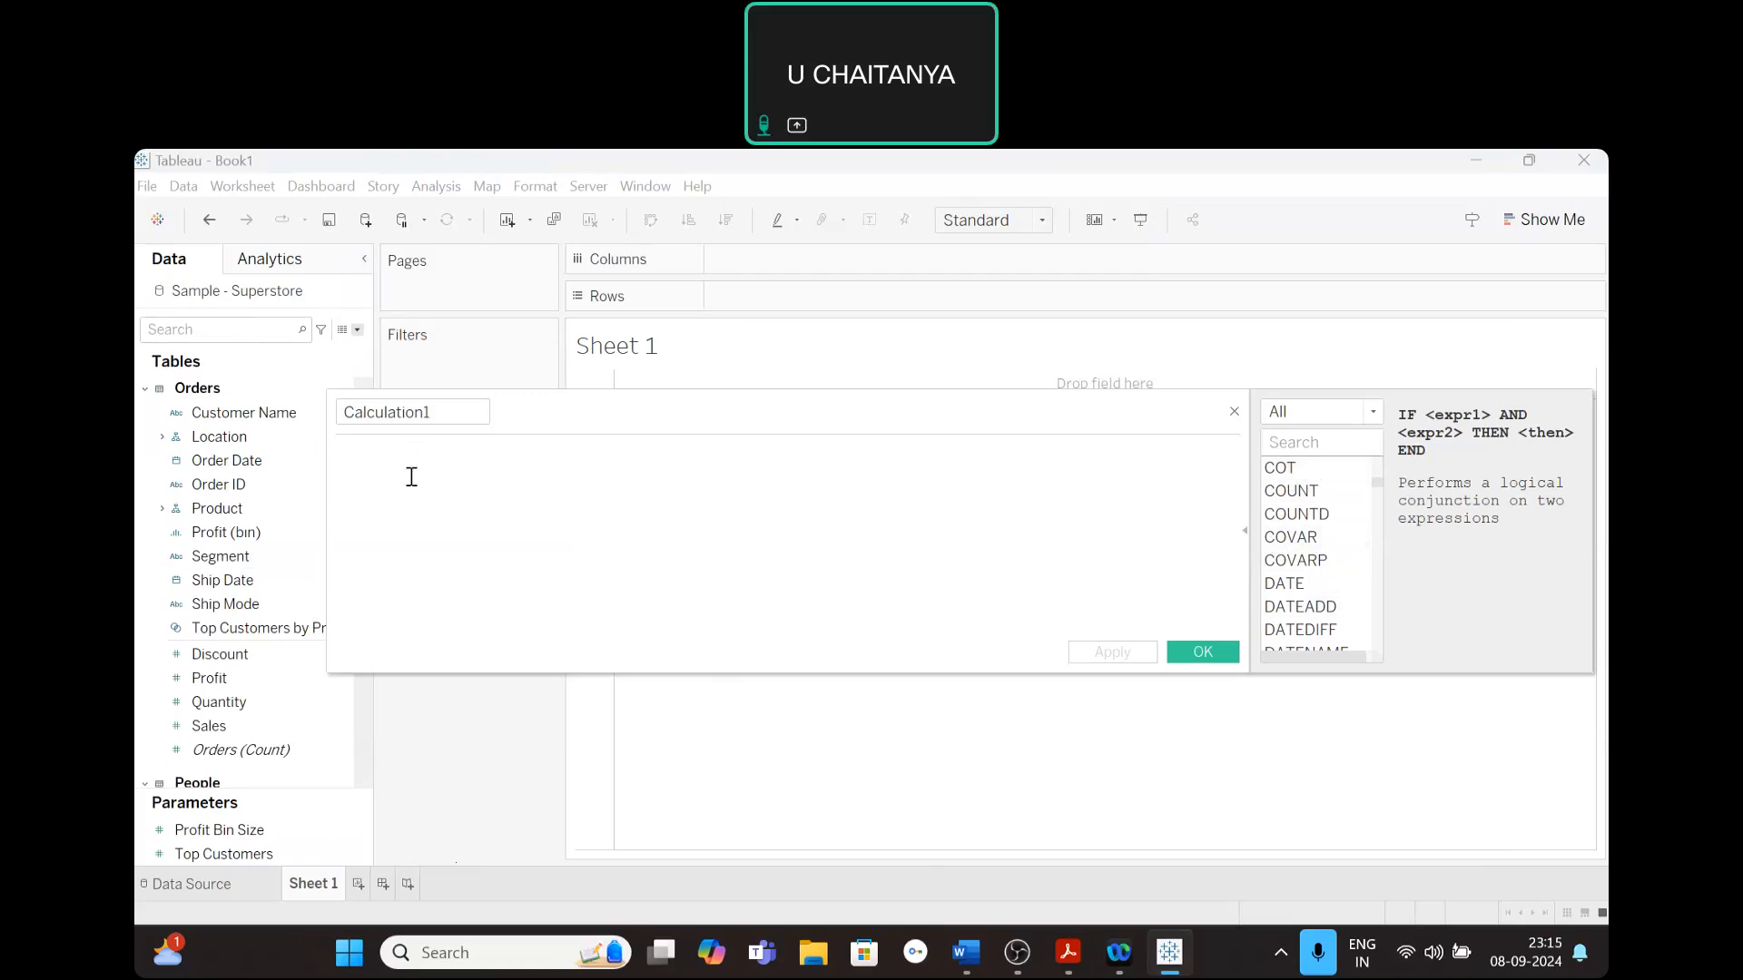
left_click_drag(444, 413, 319, 410)
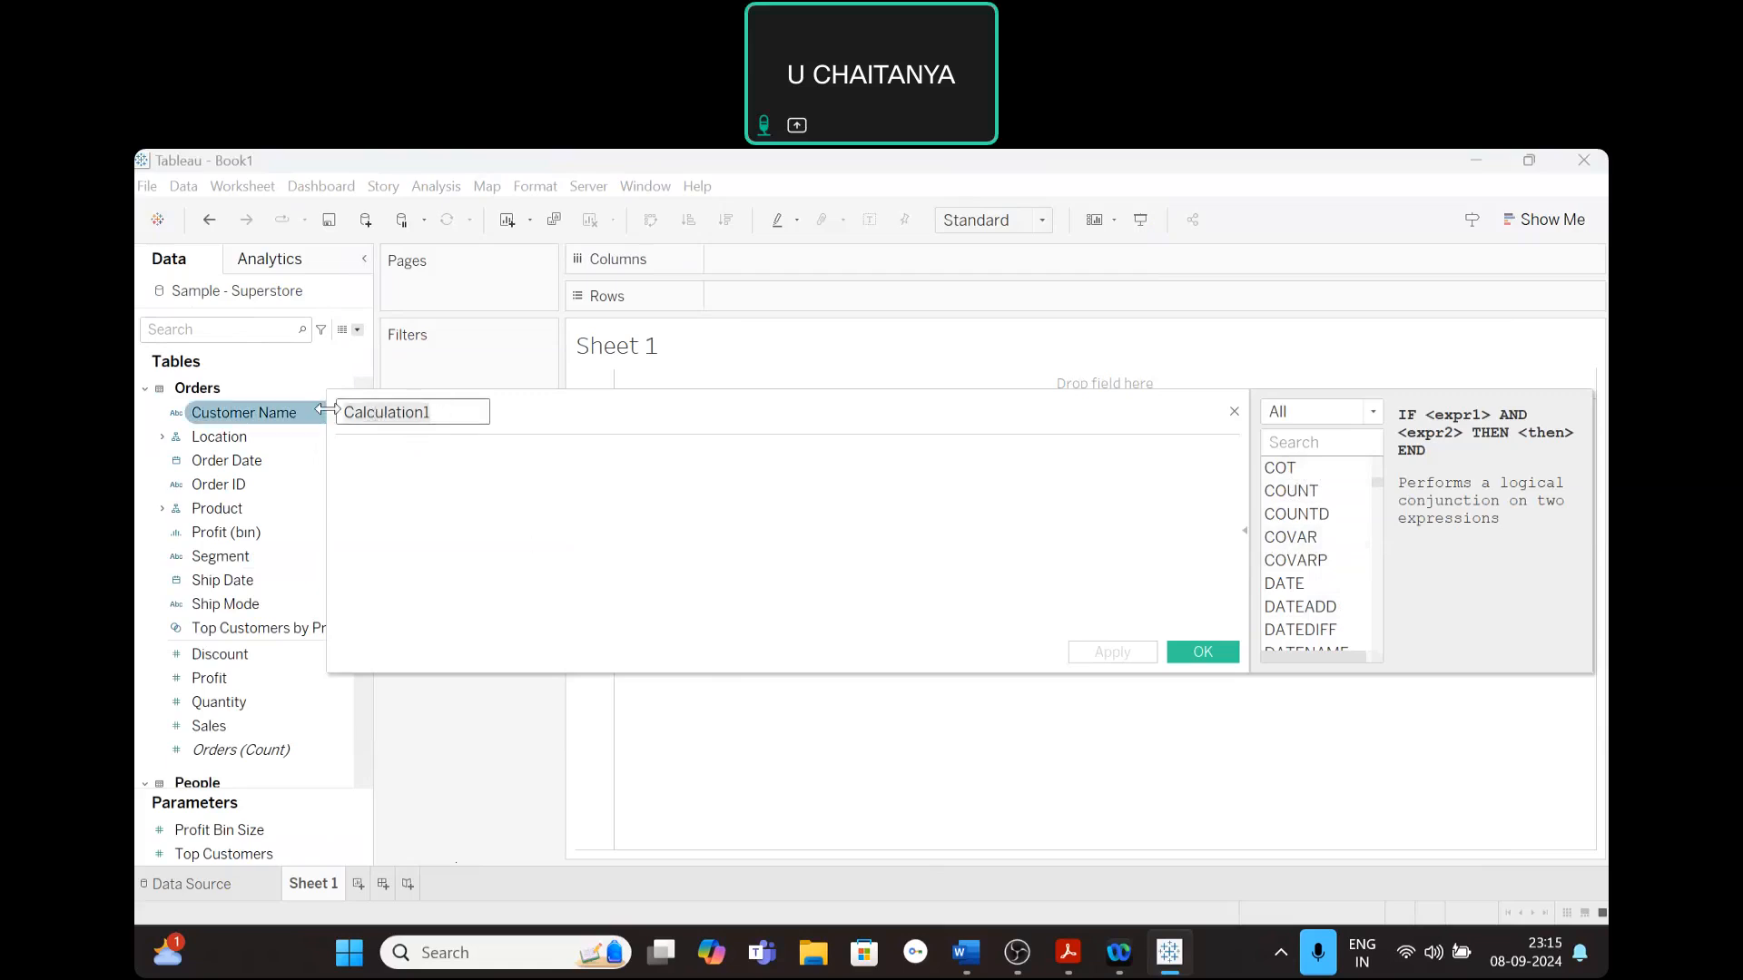
left_click(392, 466)
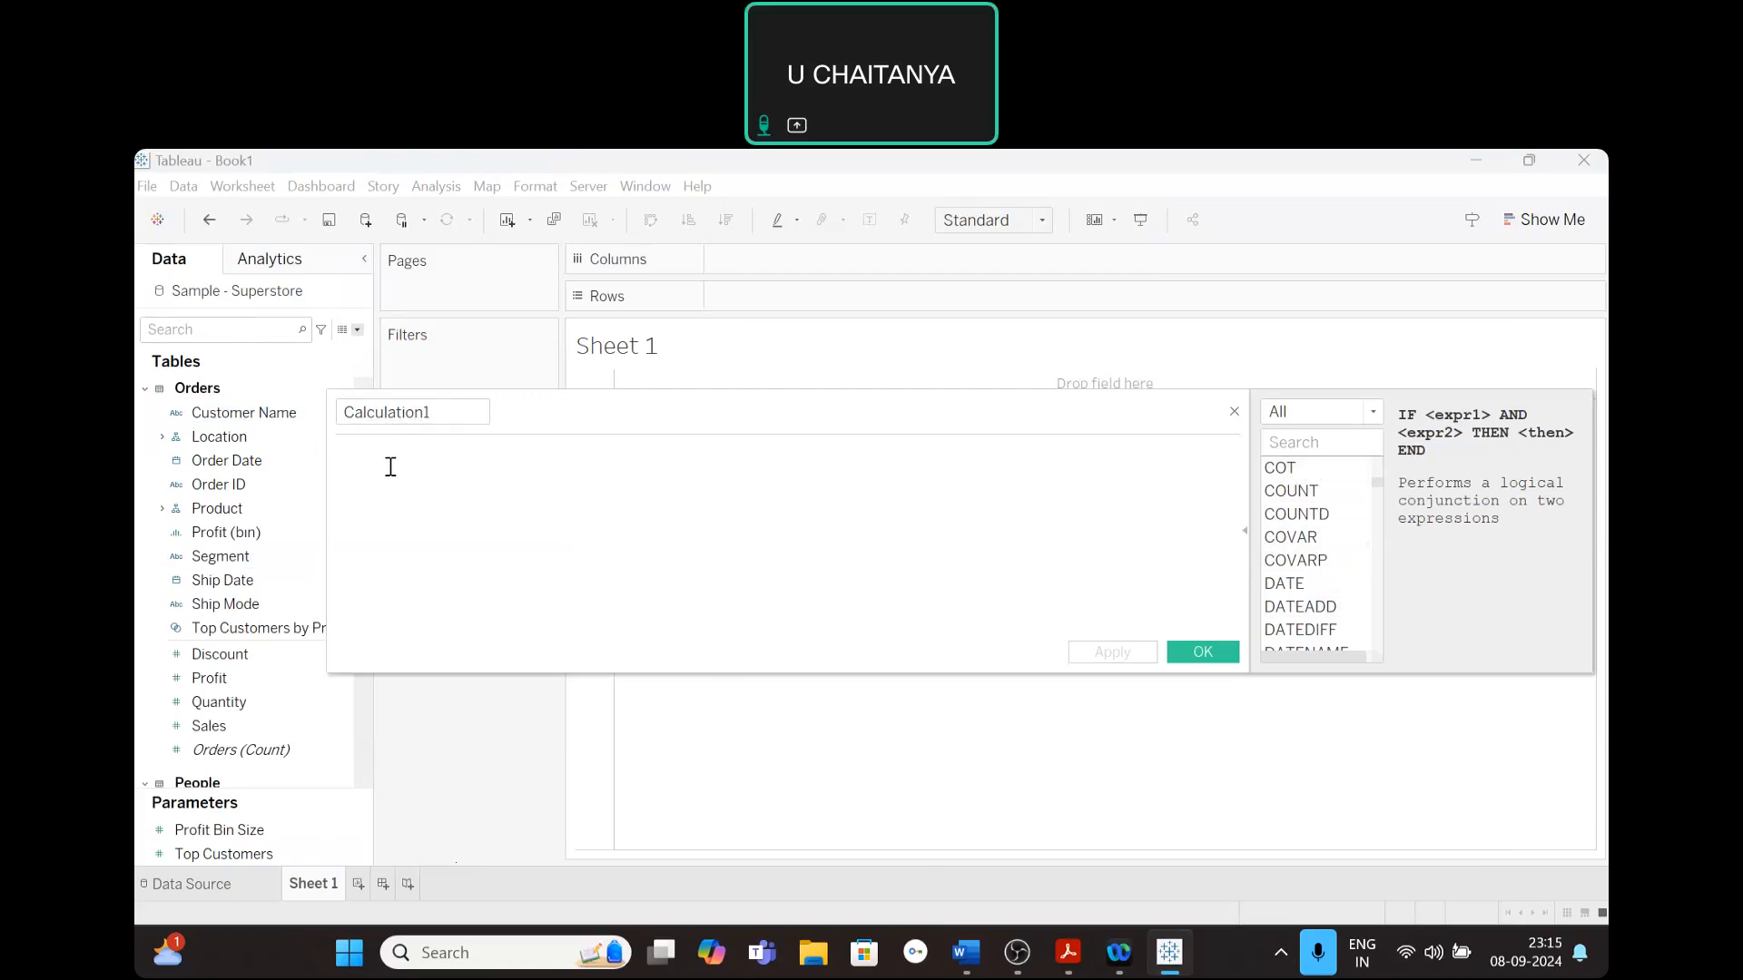
scroll(1325, 544, "down", 2)
scroll(1325, 542, "down", 6)
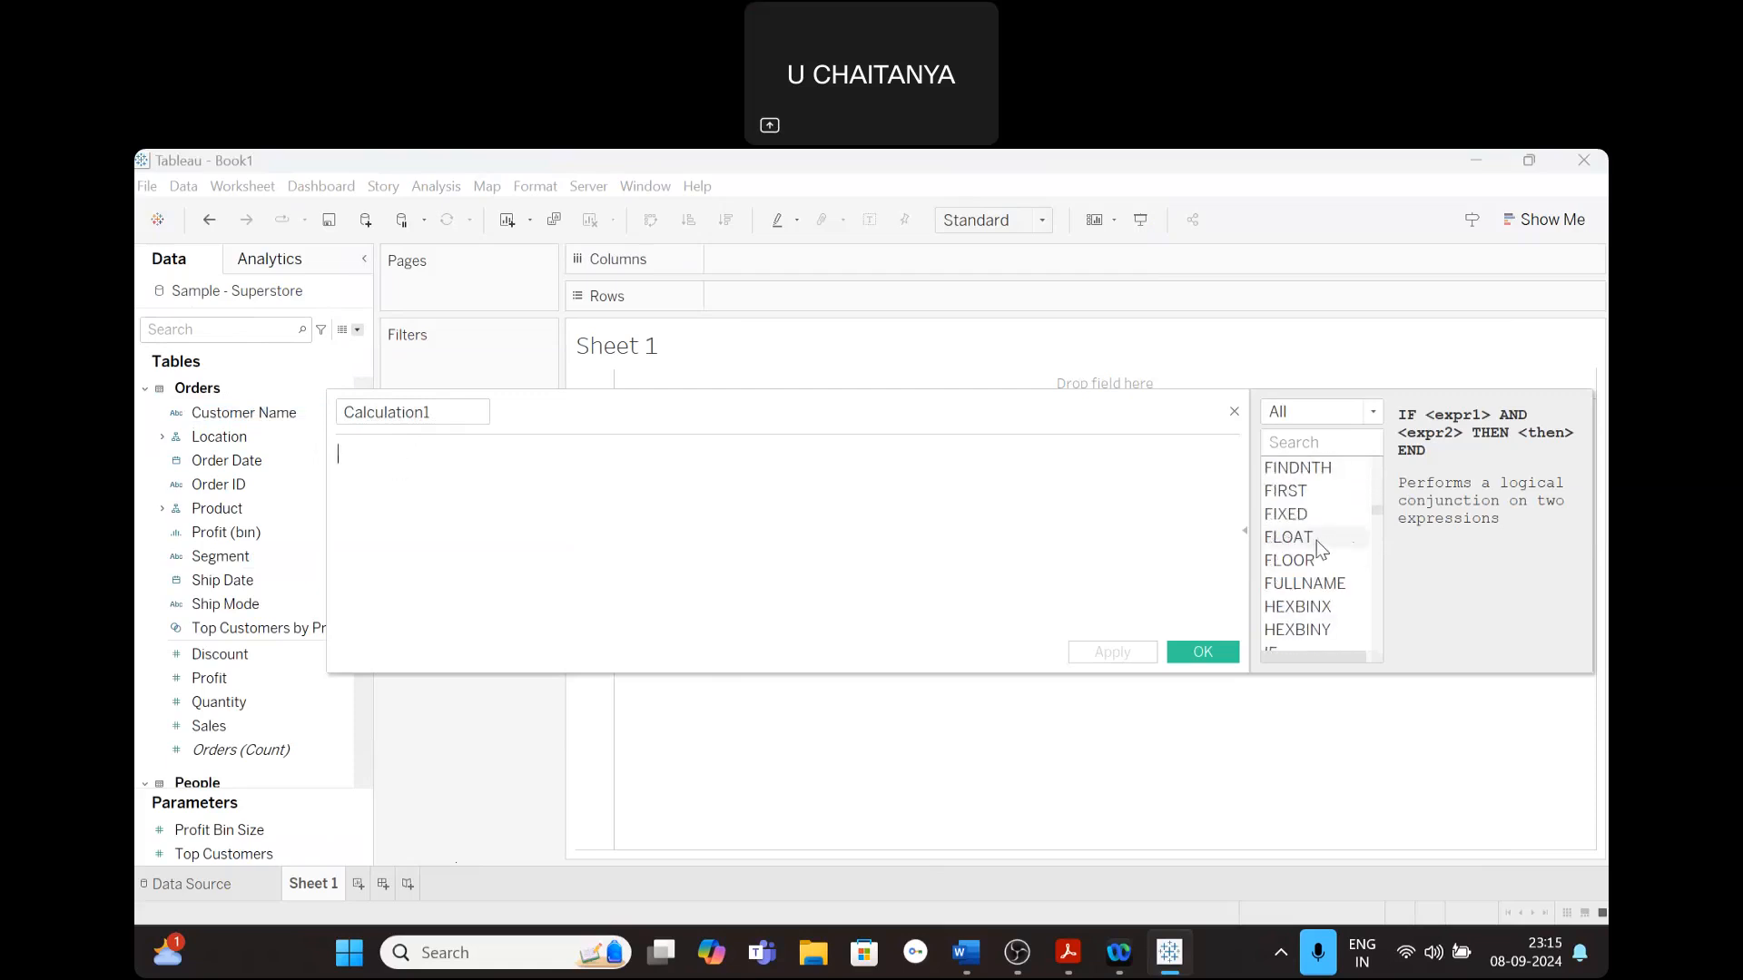
scroll(1316, 539, "down", 13)
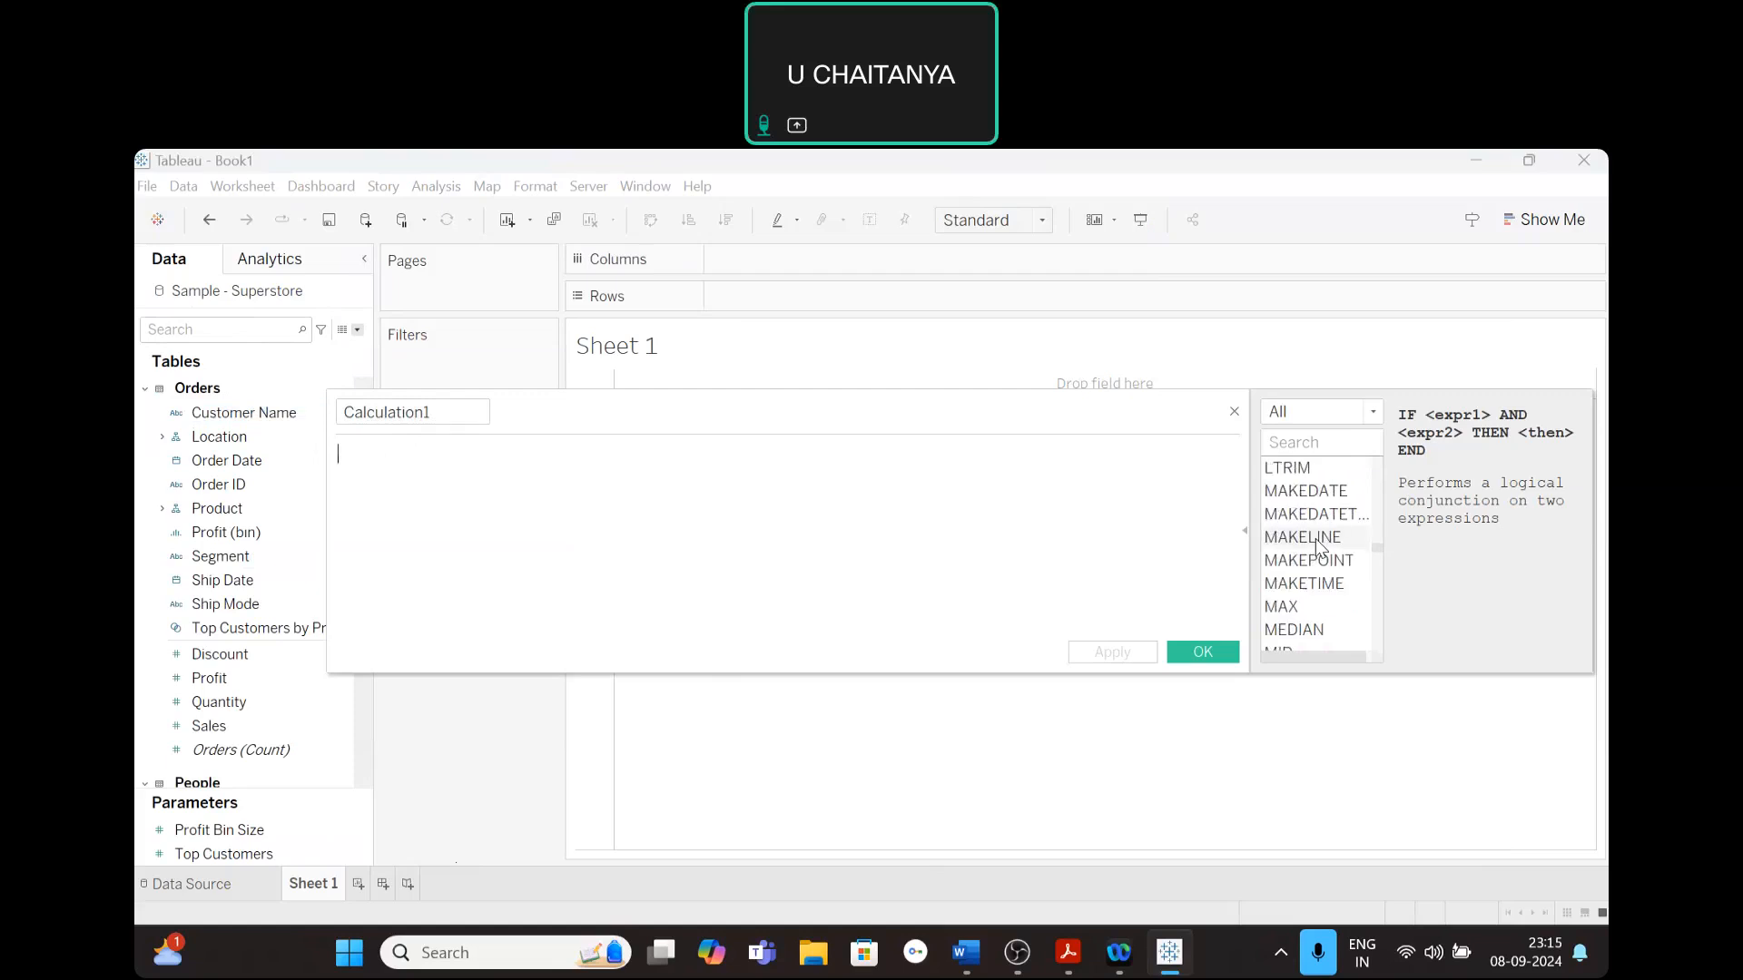
scroll(1318, 545, "down", 3)
- Search the calculation functions for "if" and read the syntax descriptions of IF and IIF
left_click(1281, 445)
type("i")
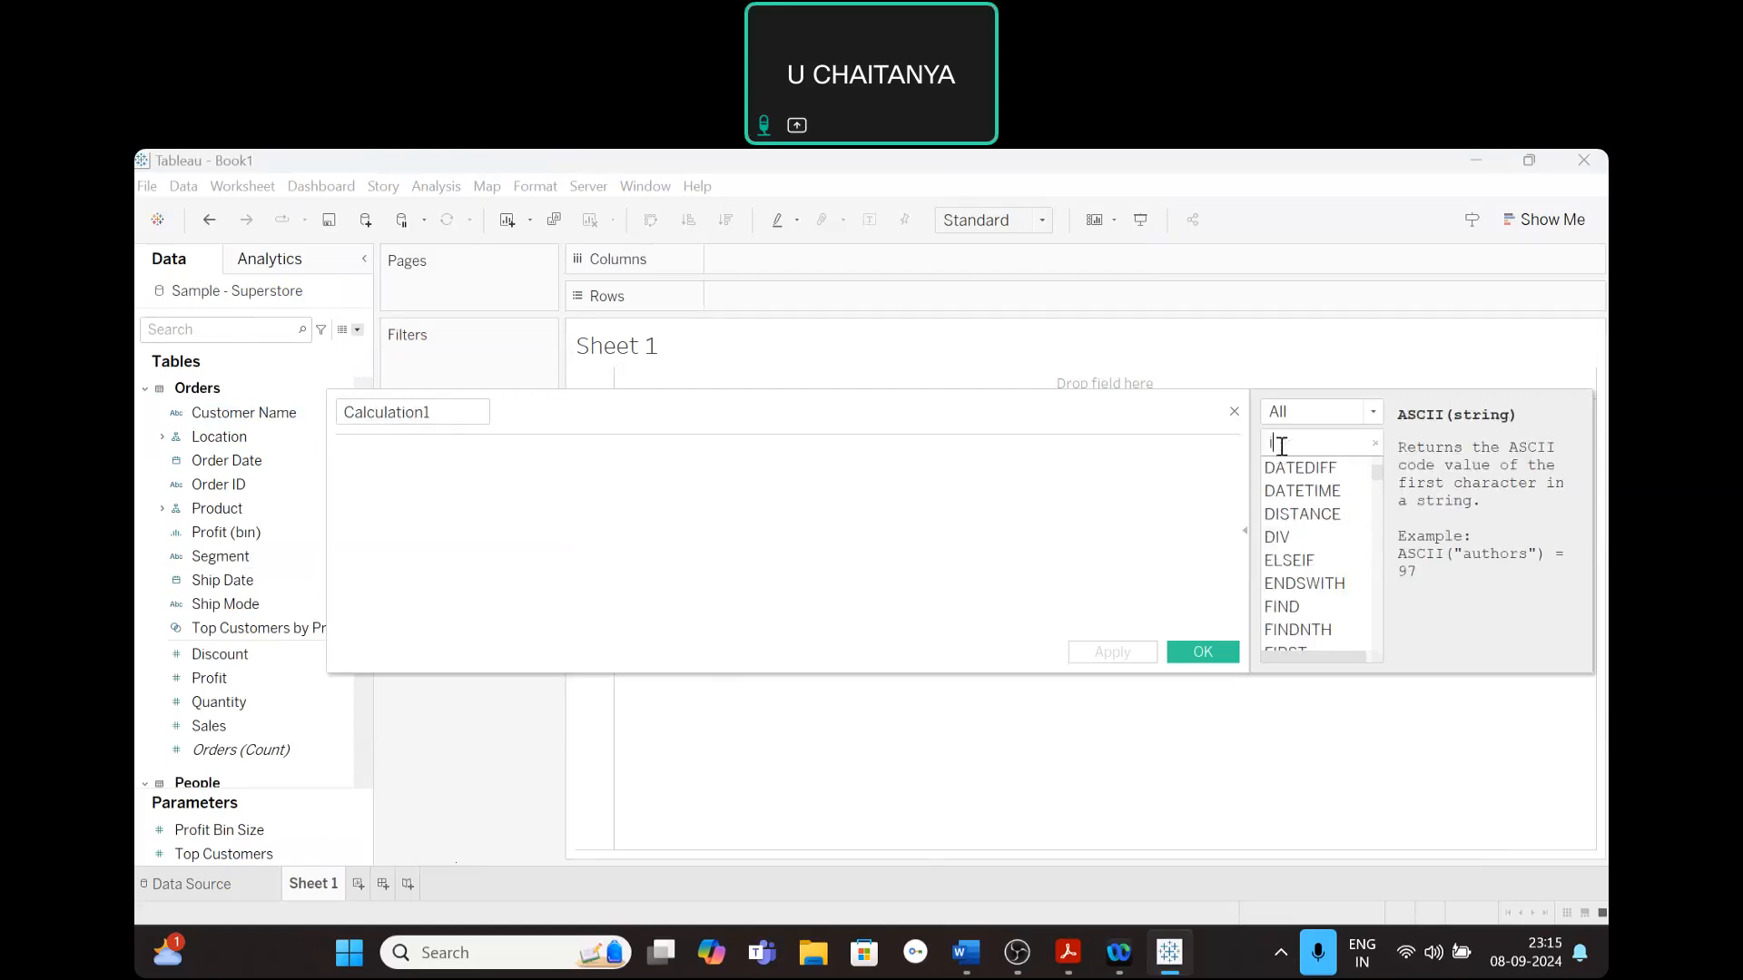
type("f")
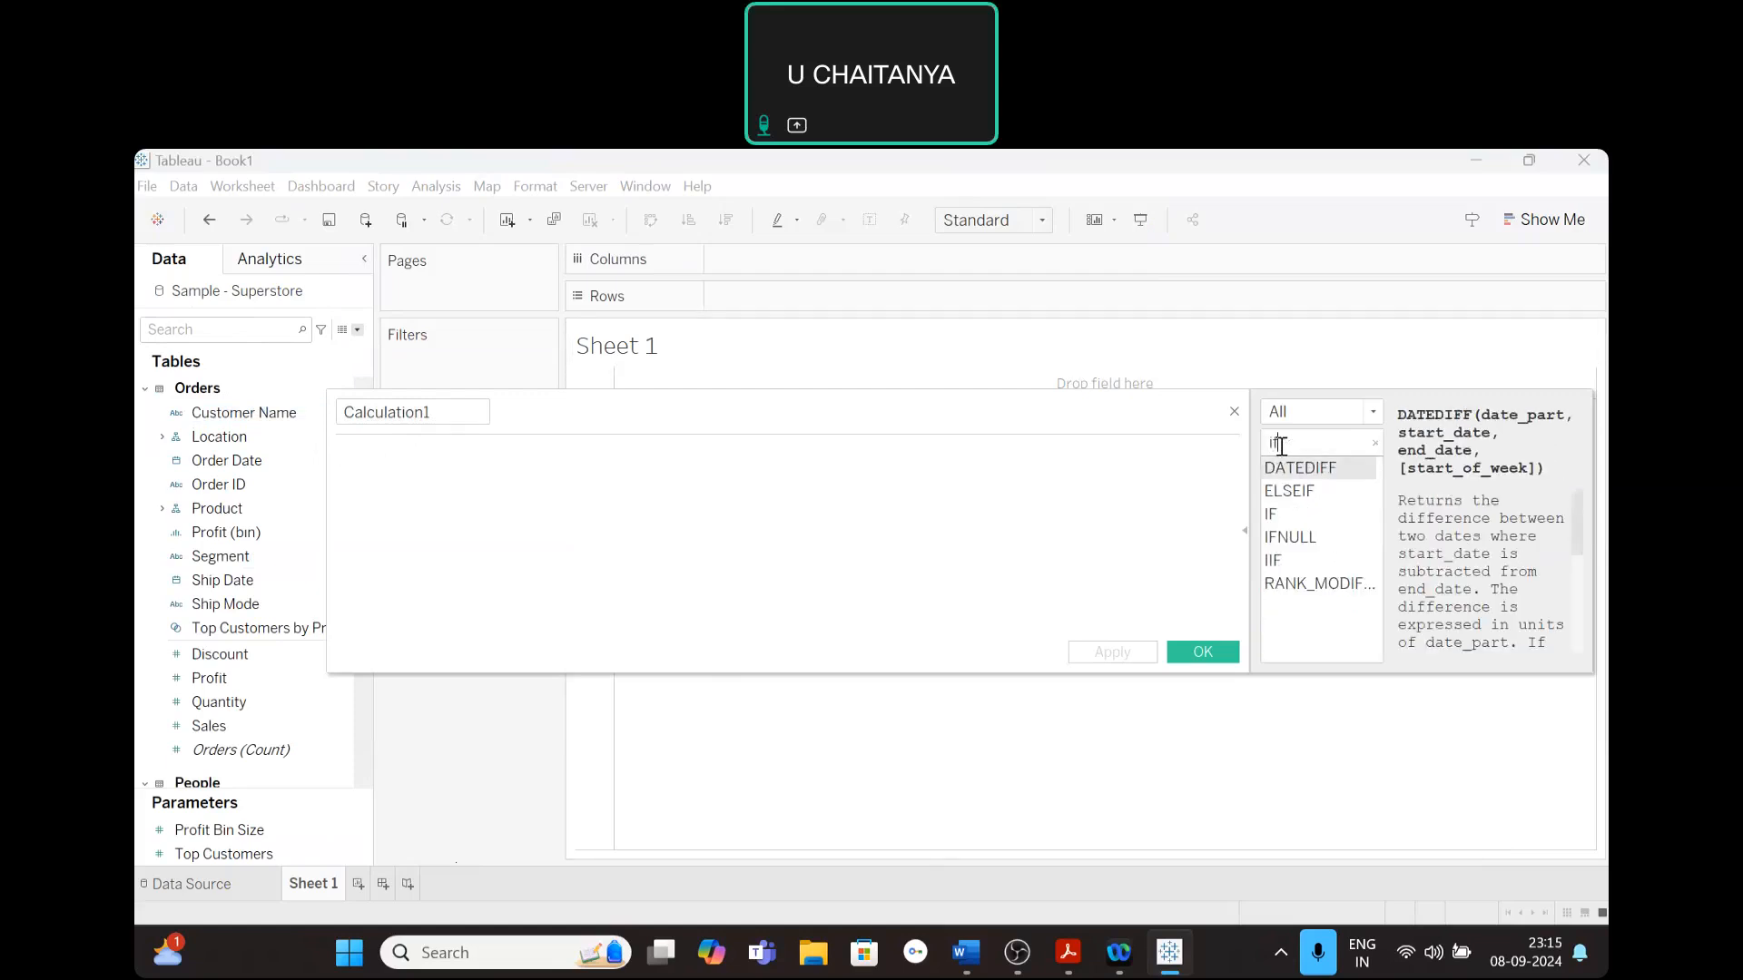
left_click(1281, 516)
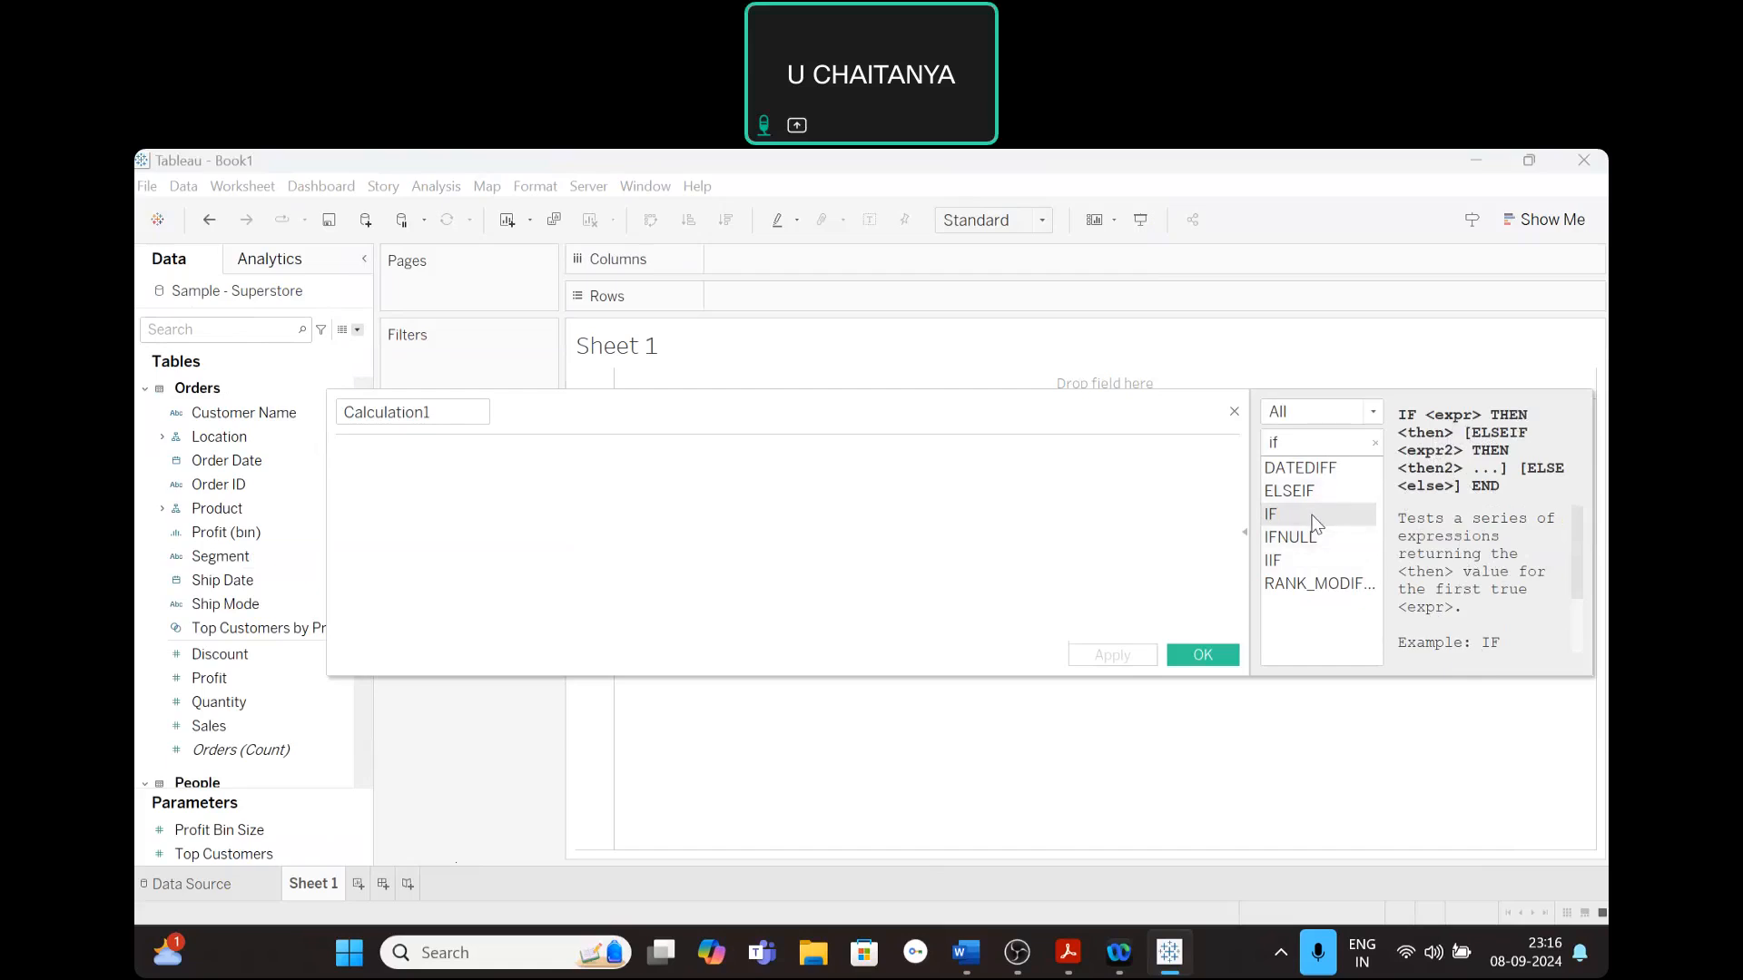
left_click(1274, 561)
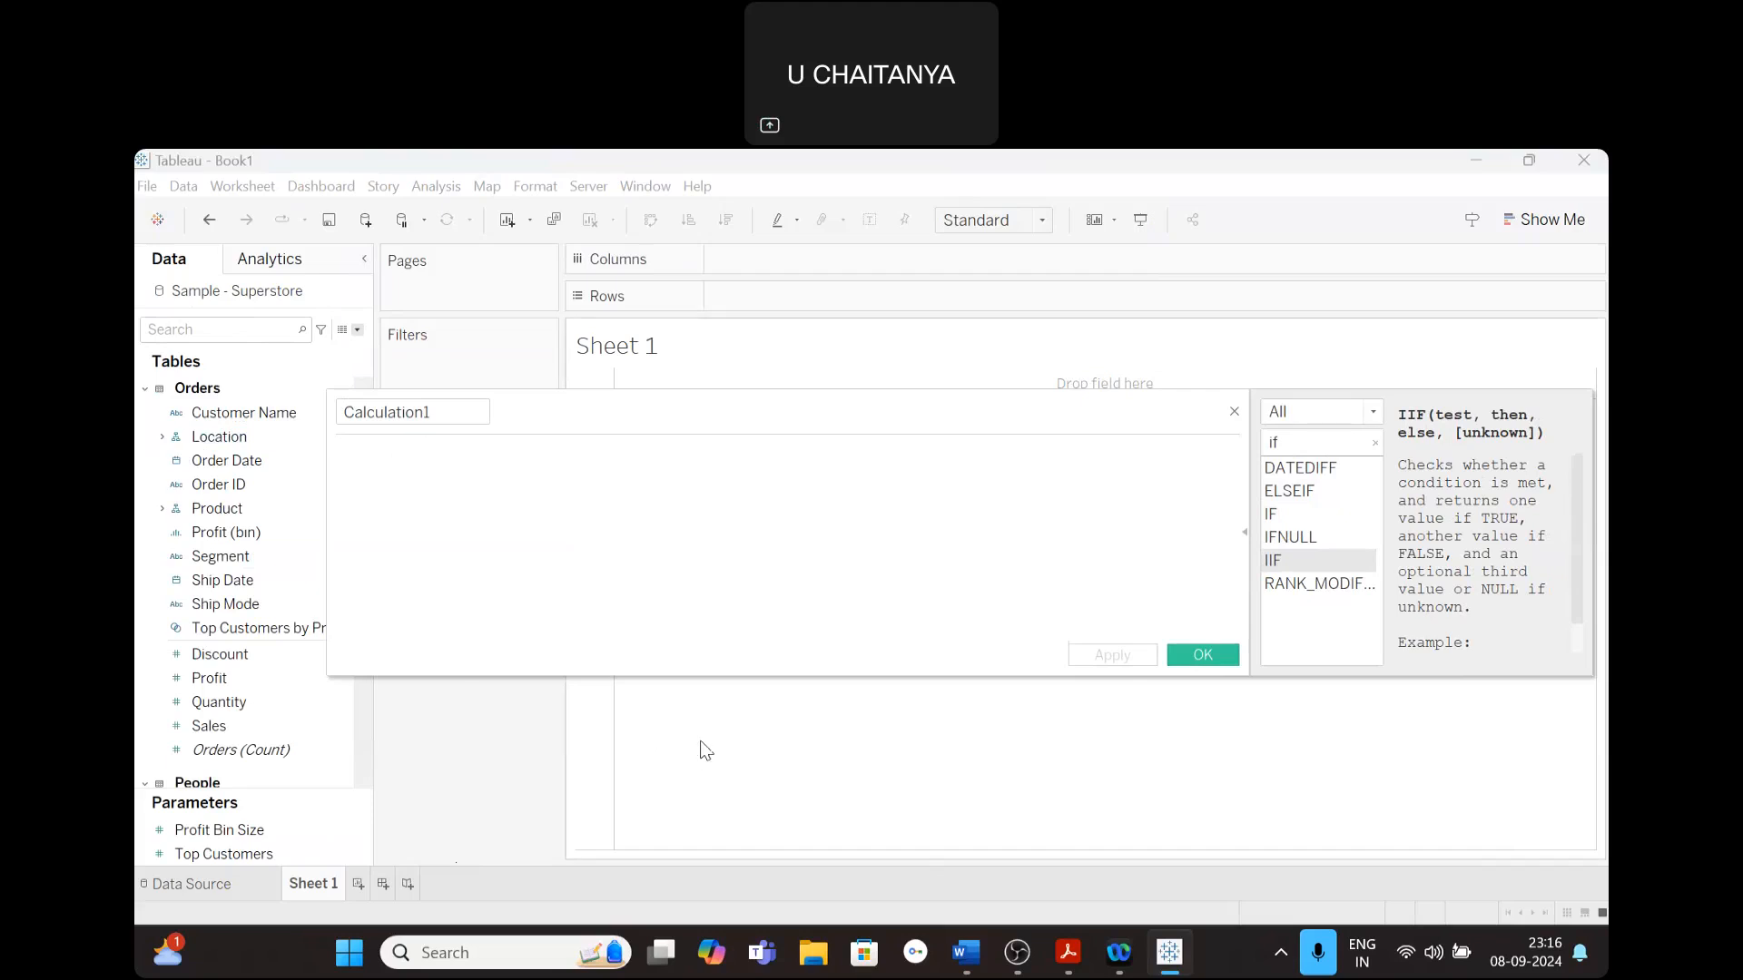
- Switch to the Word document "dv lab experiments" and read the Discount_Ratio formulas under the custom calculations heading
left_click(967, 953)
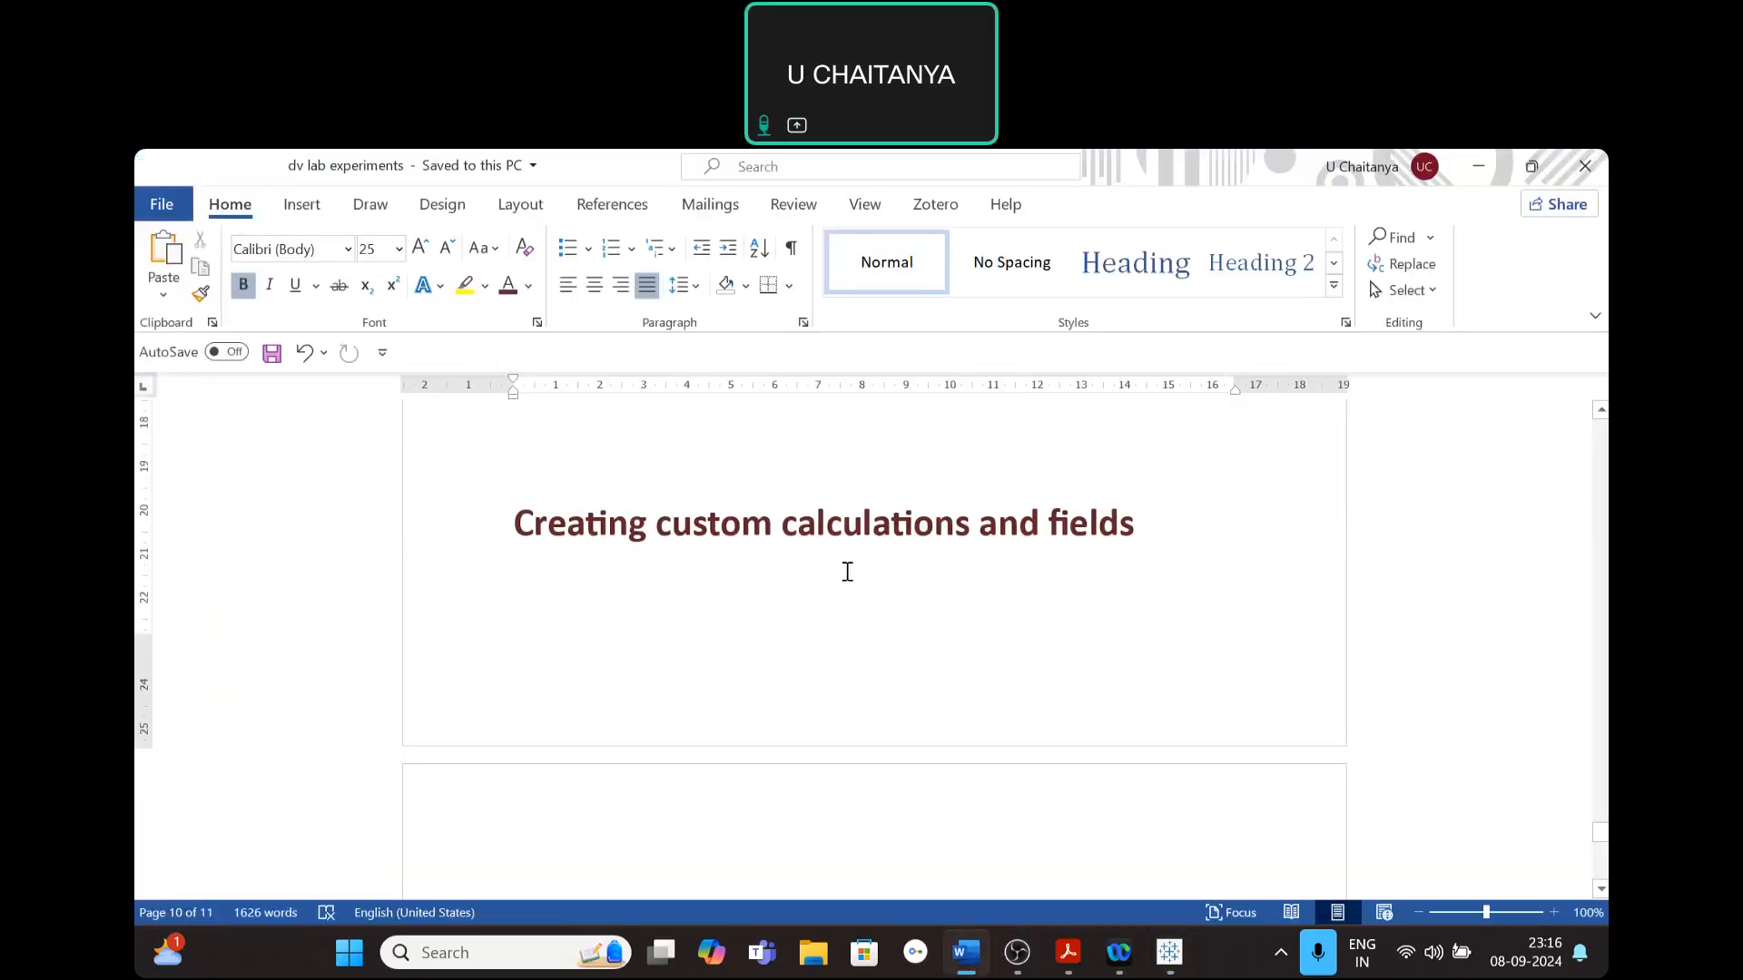
scroll(847, 572, "down", 2)
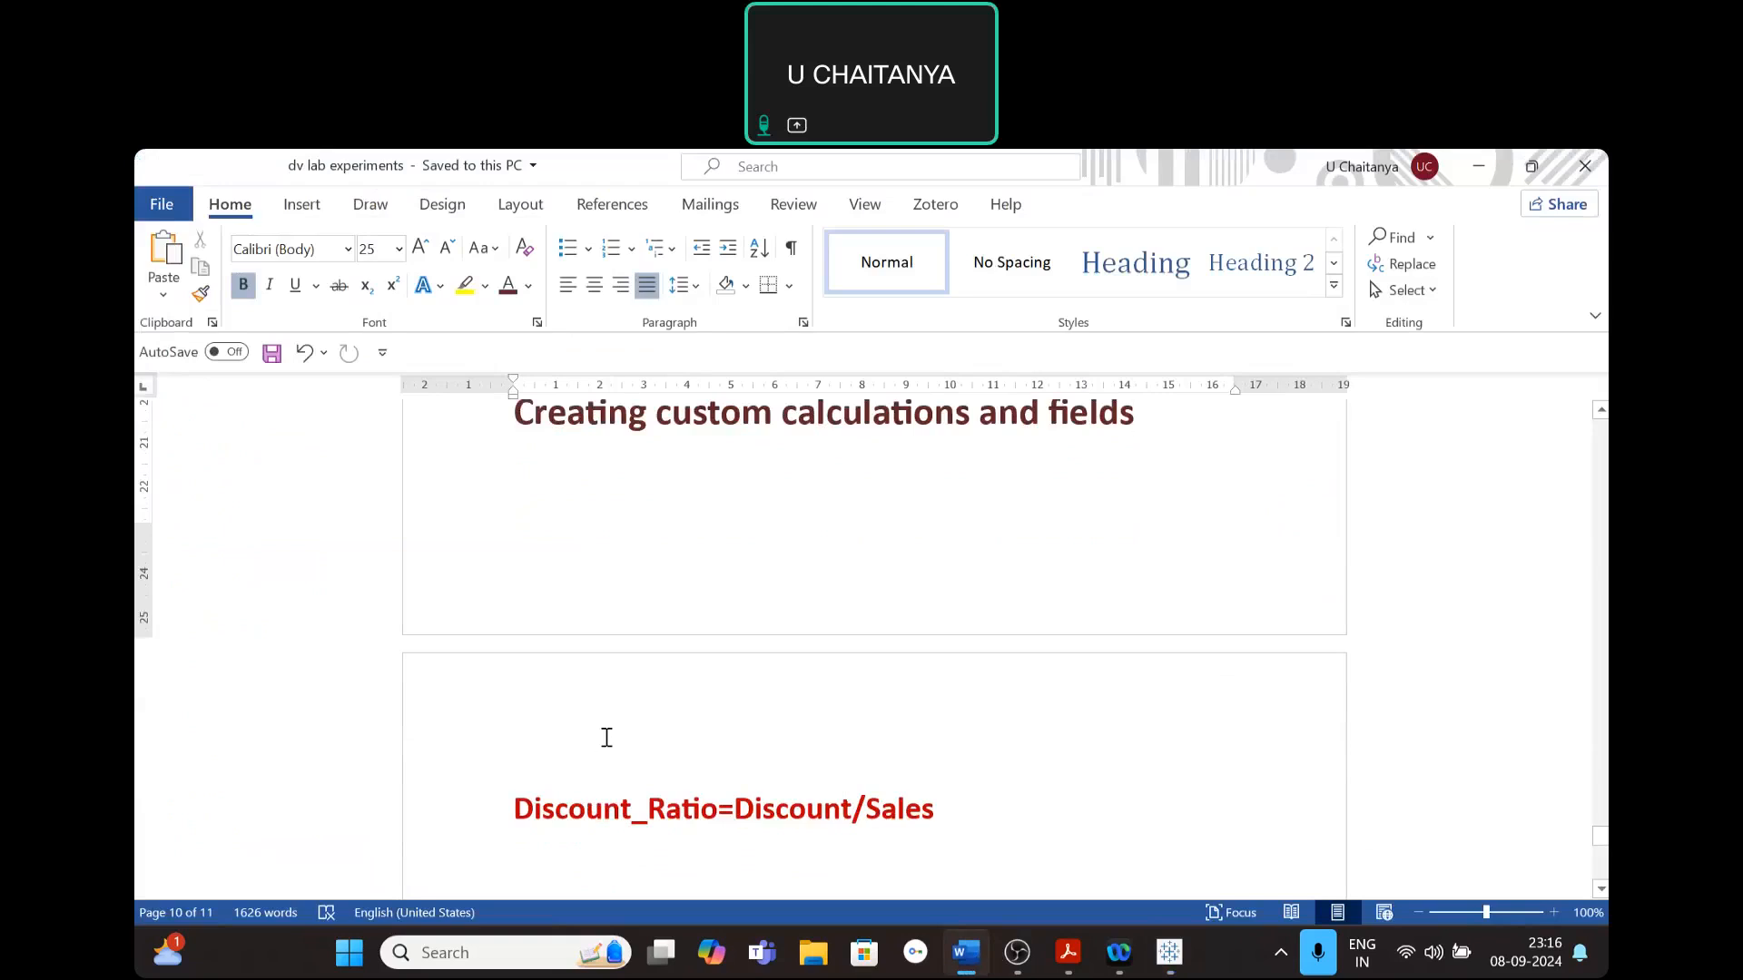
scroll(606, 737, "down", 1)
scroll(550, 731, "up", 1)
left_click(875, 783)
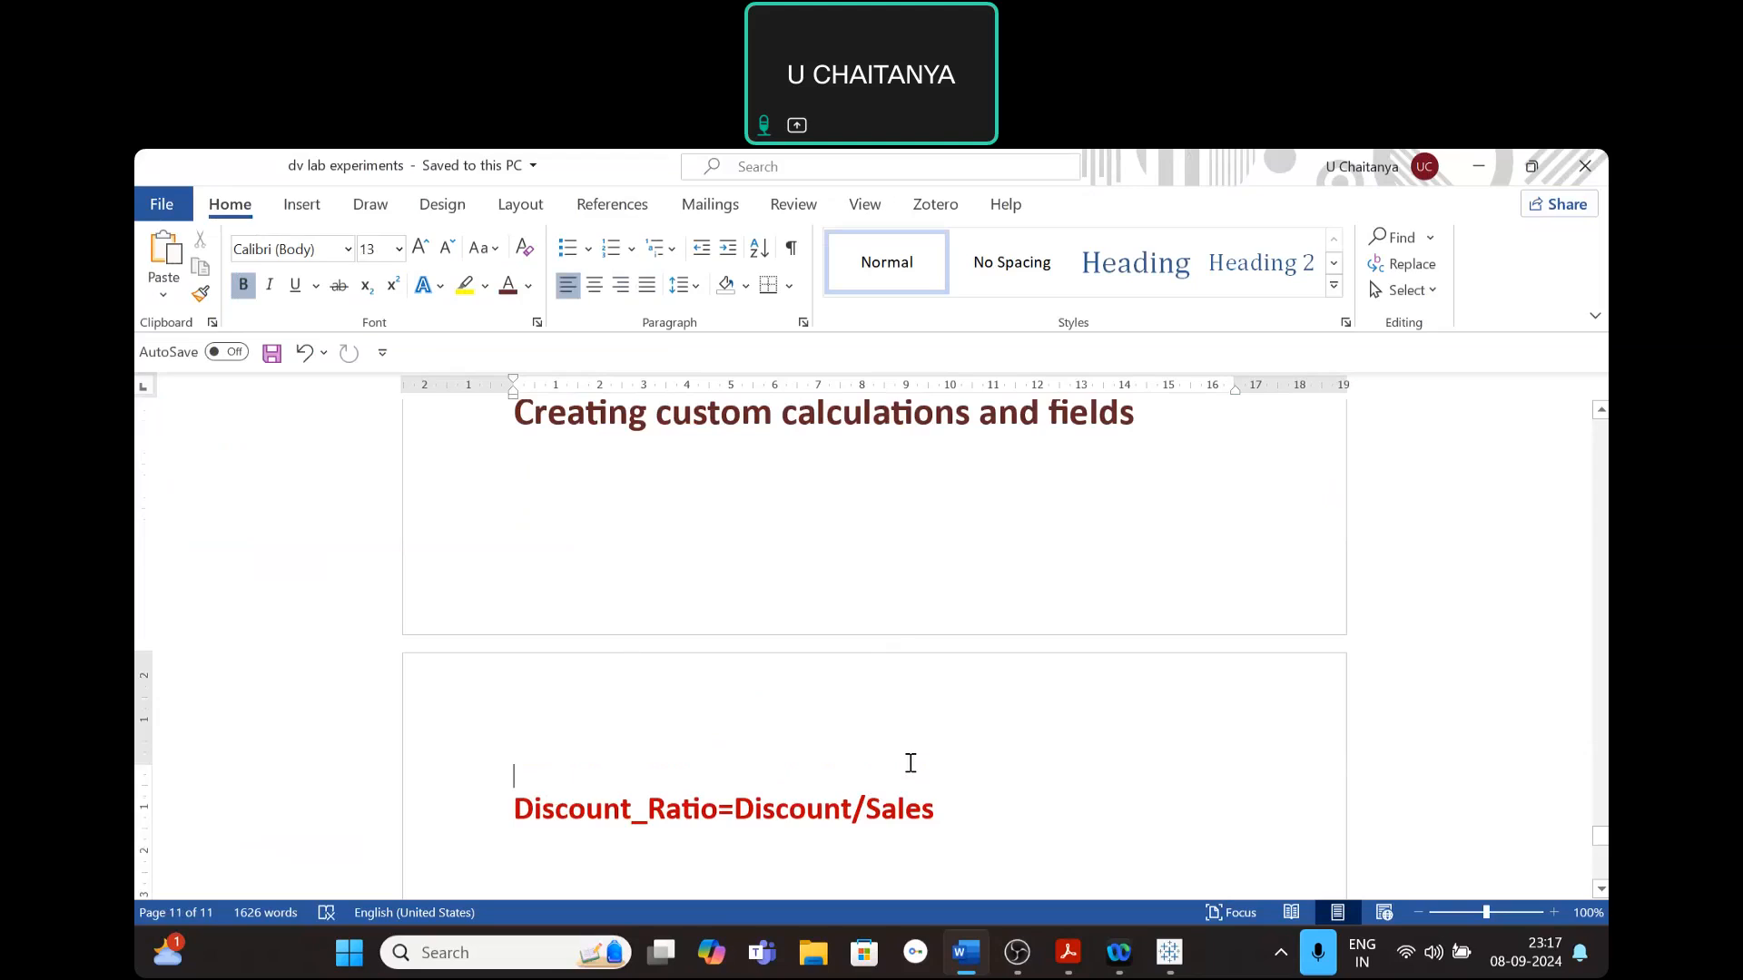
scroll(908, 762, "down", 4)
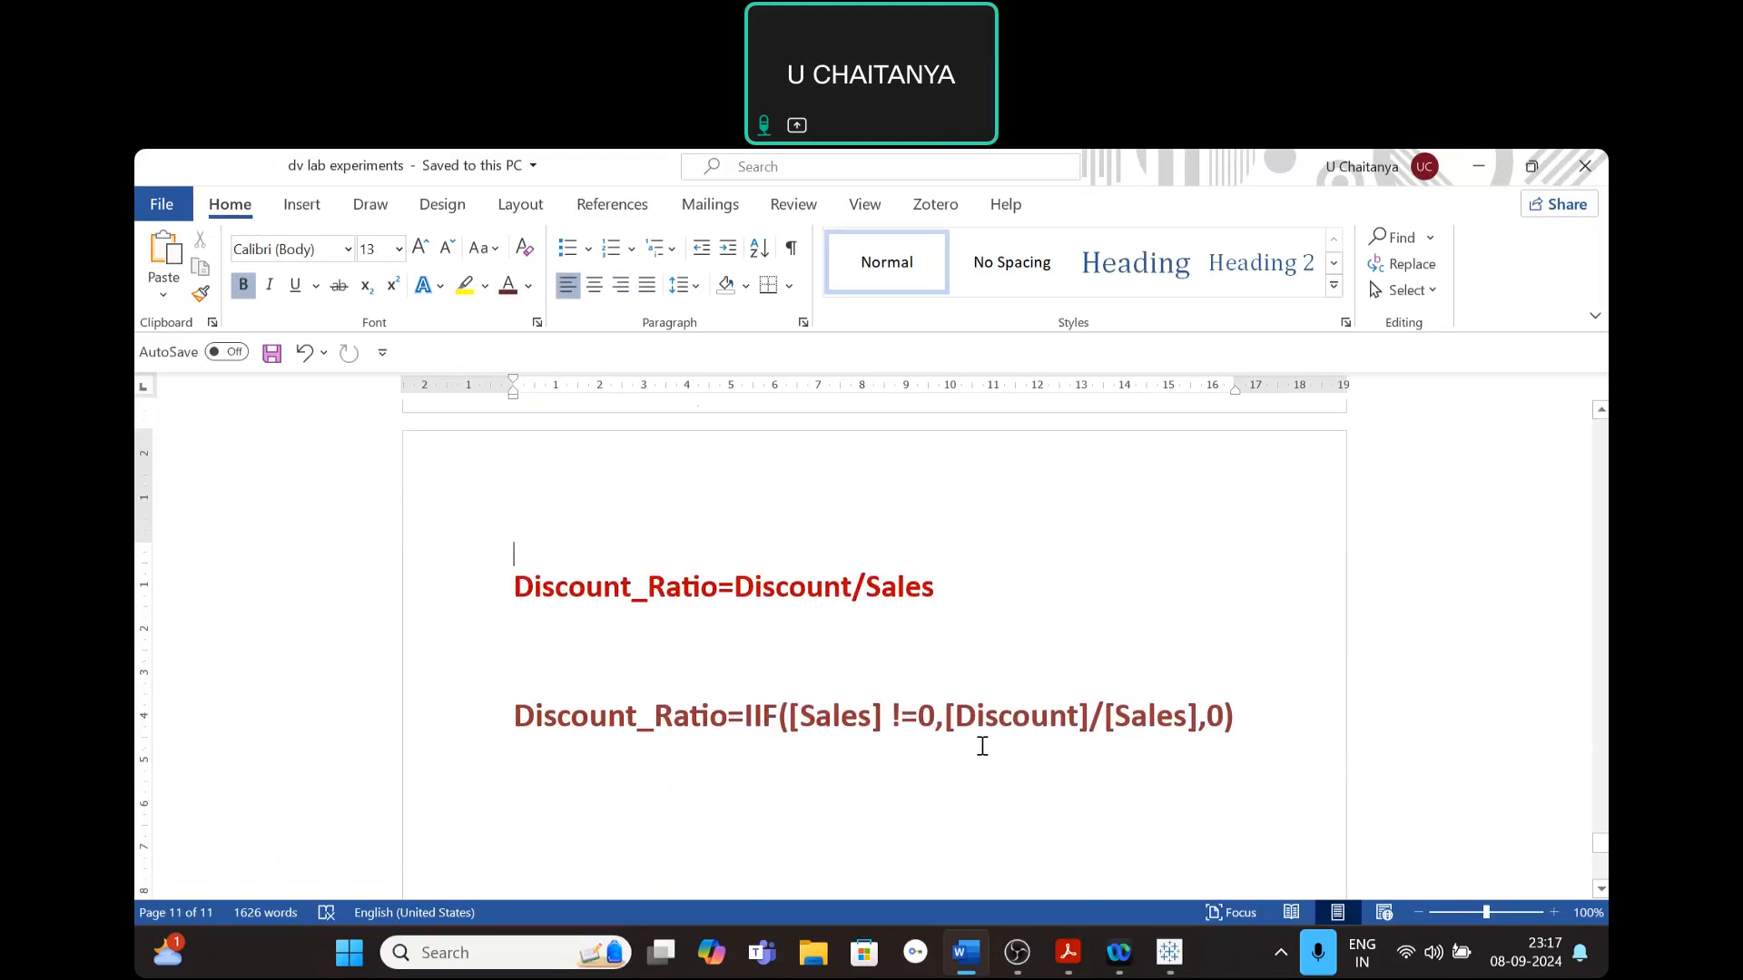
- Switch back to Tableau and name the new calculated field Discount_Ratio
left_click(1163, 963)
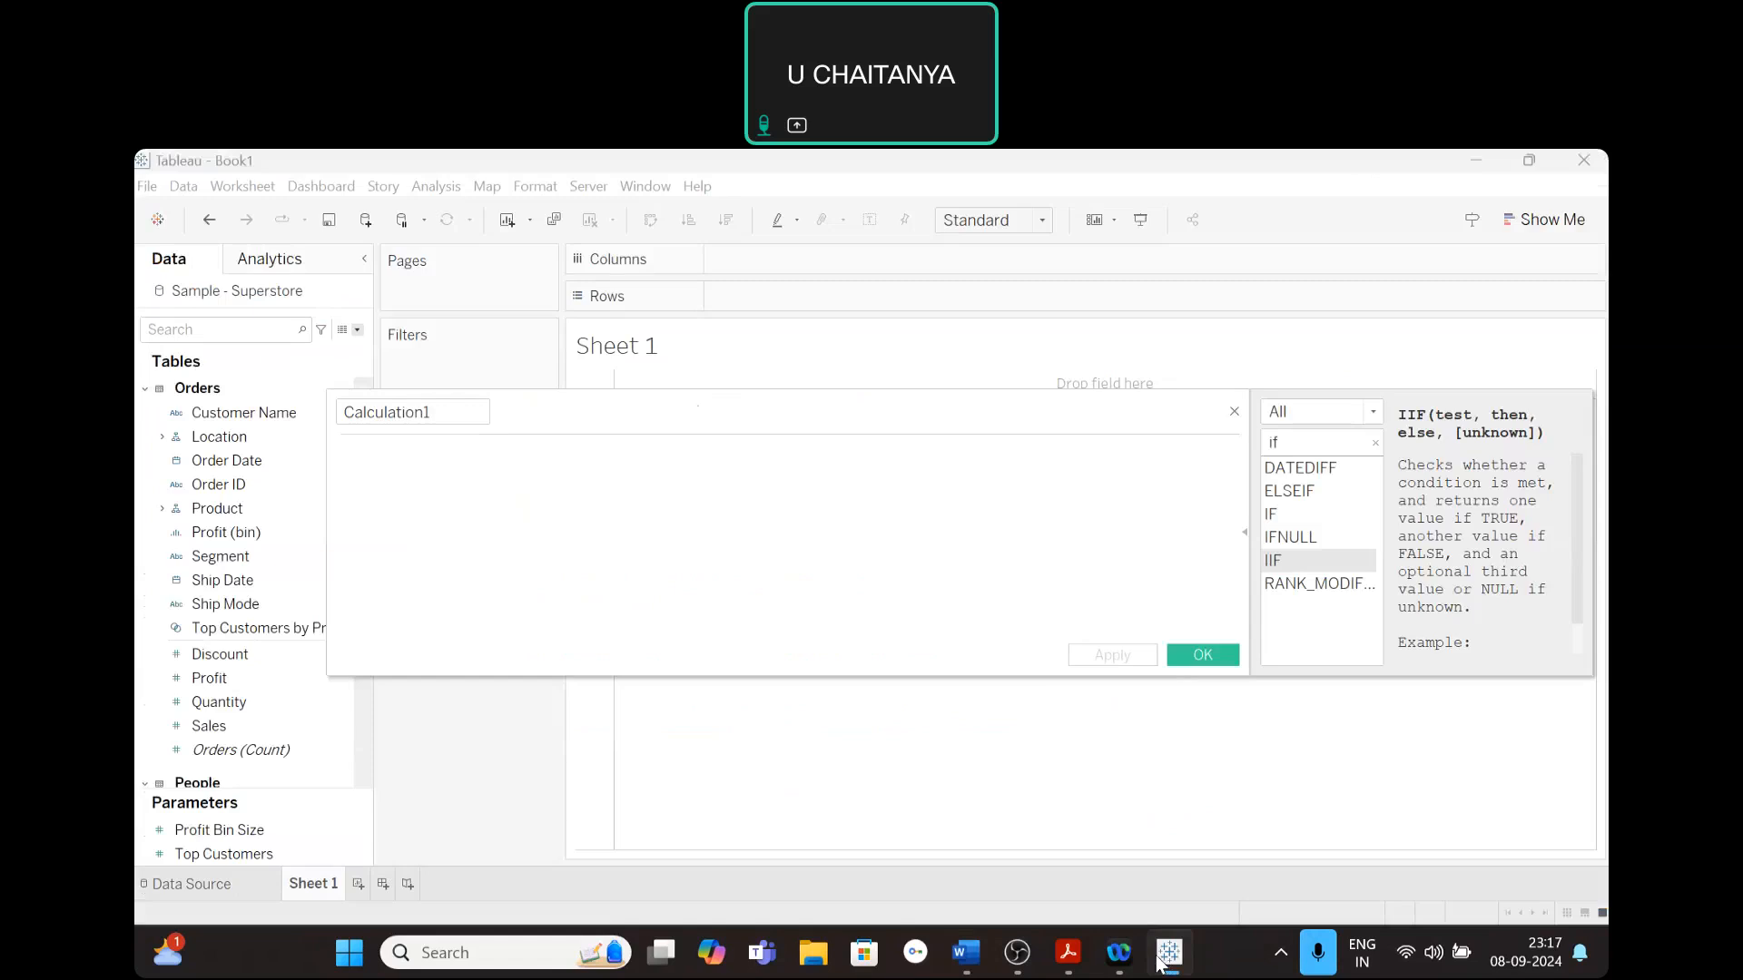
left_click(410, 412)
type("Dis")
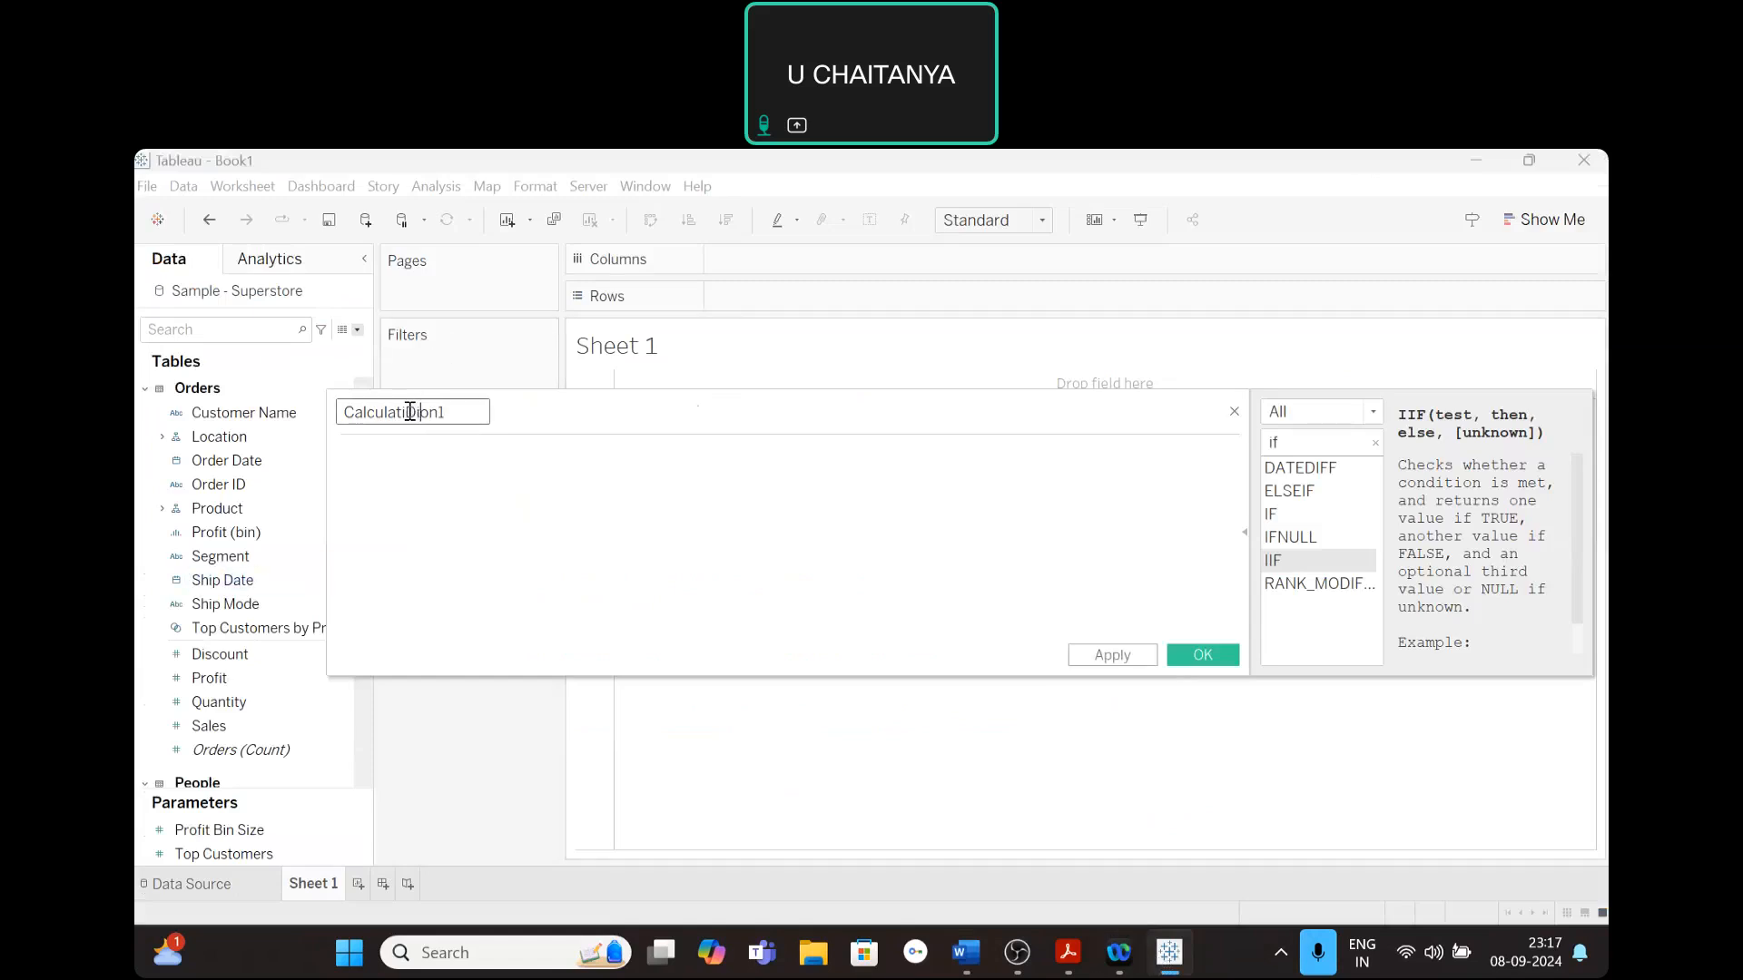
type("count")
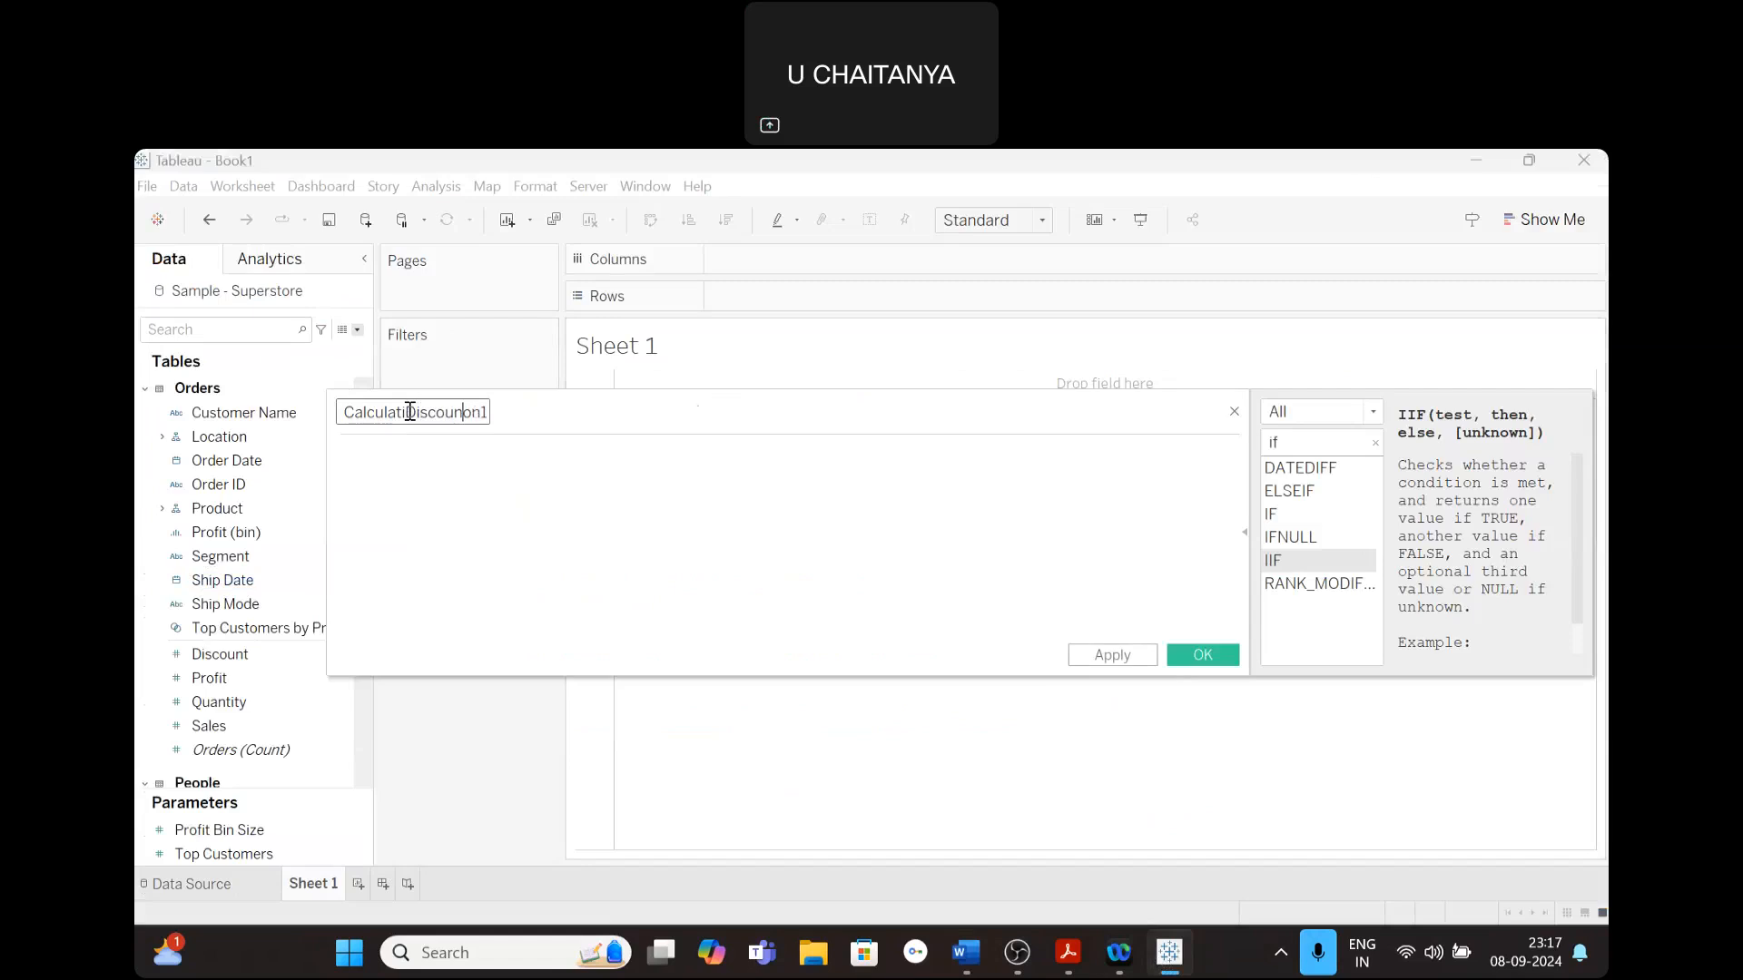
key("BackSpace")
key("BackSpace")
key("BackSpace")
key("BackSpace")
key("BackSpace")
key("BackSpace")
key("BackSpace")
key("BackSpace")
key("BackSpace")
key("BackSpace")
key("BackSpace")
key("BackSpace")
key("BackSpace")
key("BackSpace")
key("BackSpace")
key("BackSpace")
key("BackSpace")
key("Delete")
key("Delete")
type("Discount")
type(" Ratio")
left_click(370, 478)
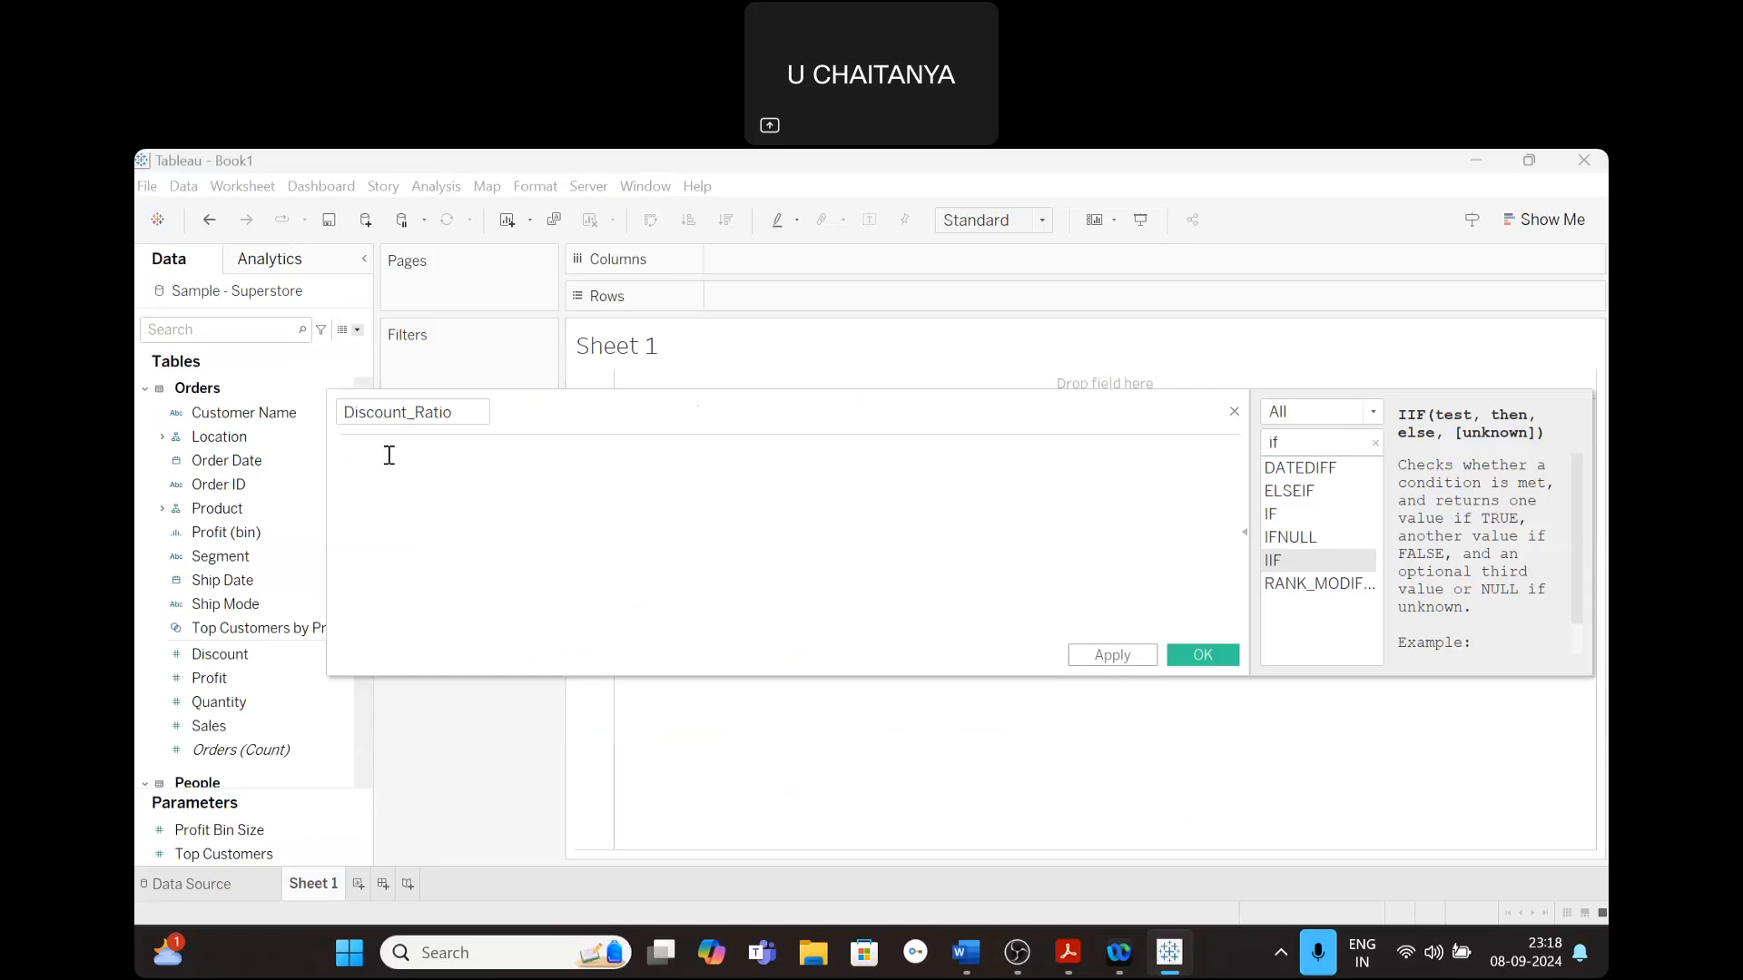
- Insert the IIF function in the Discount_Ratio formula and enter [Sales]!=0 as its test, followed by a comma
type("i")
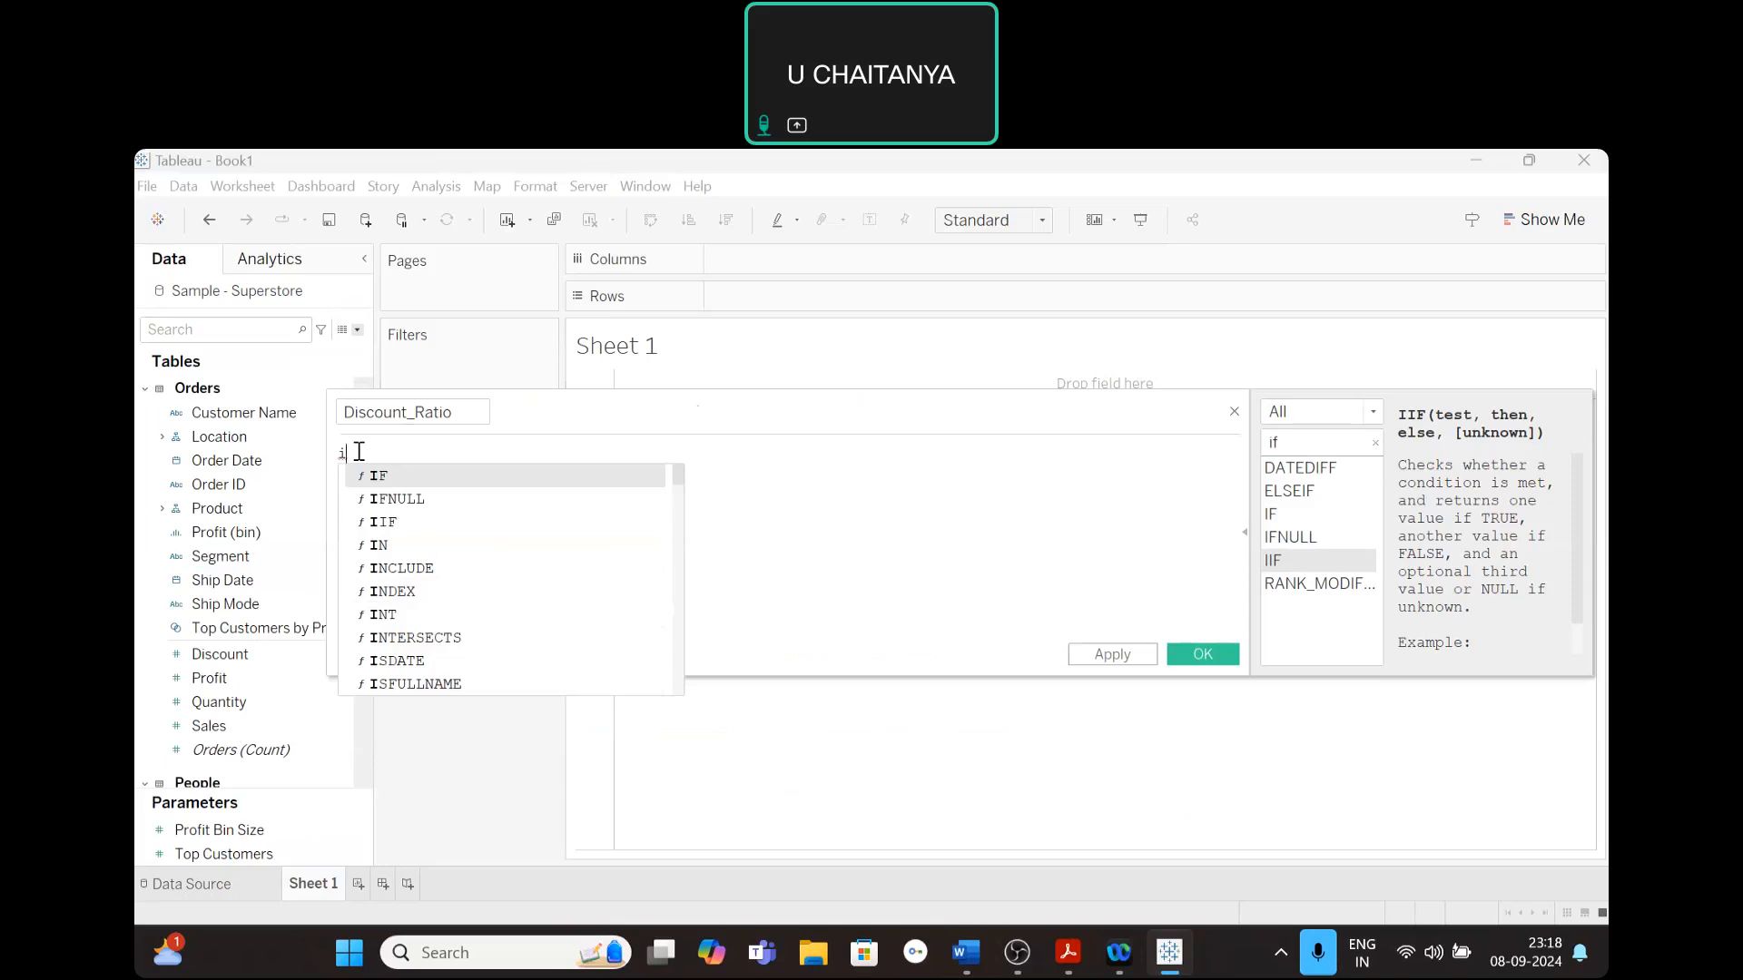
type("i")
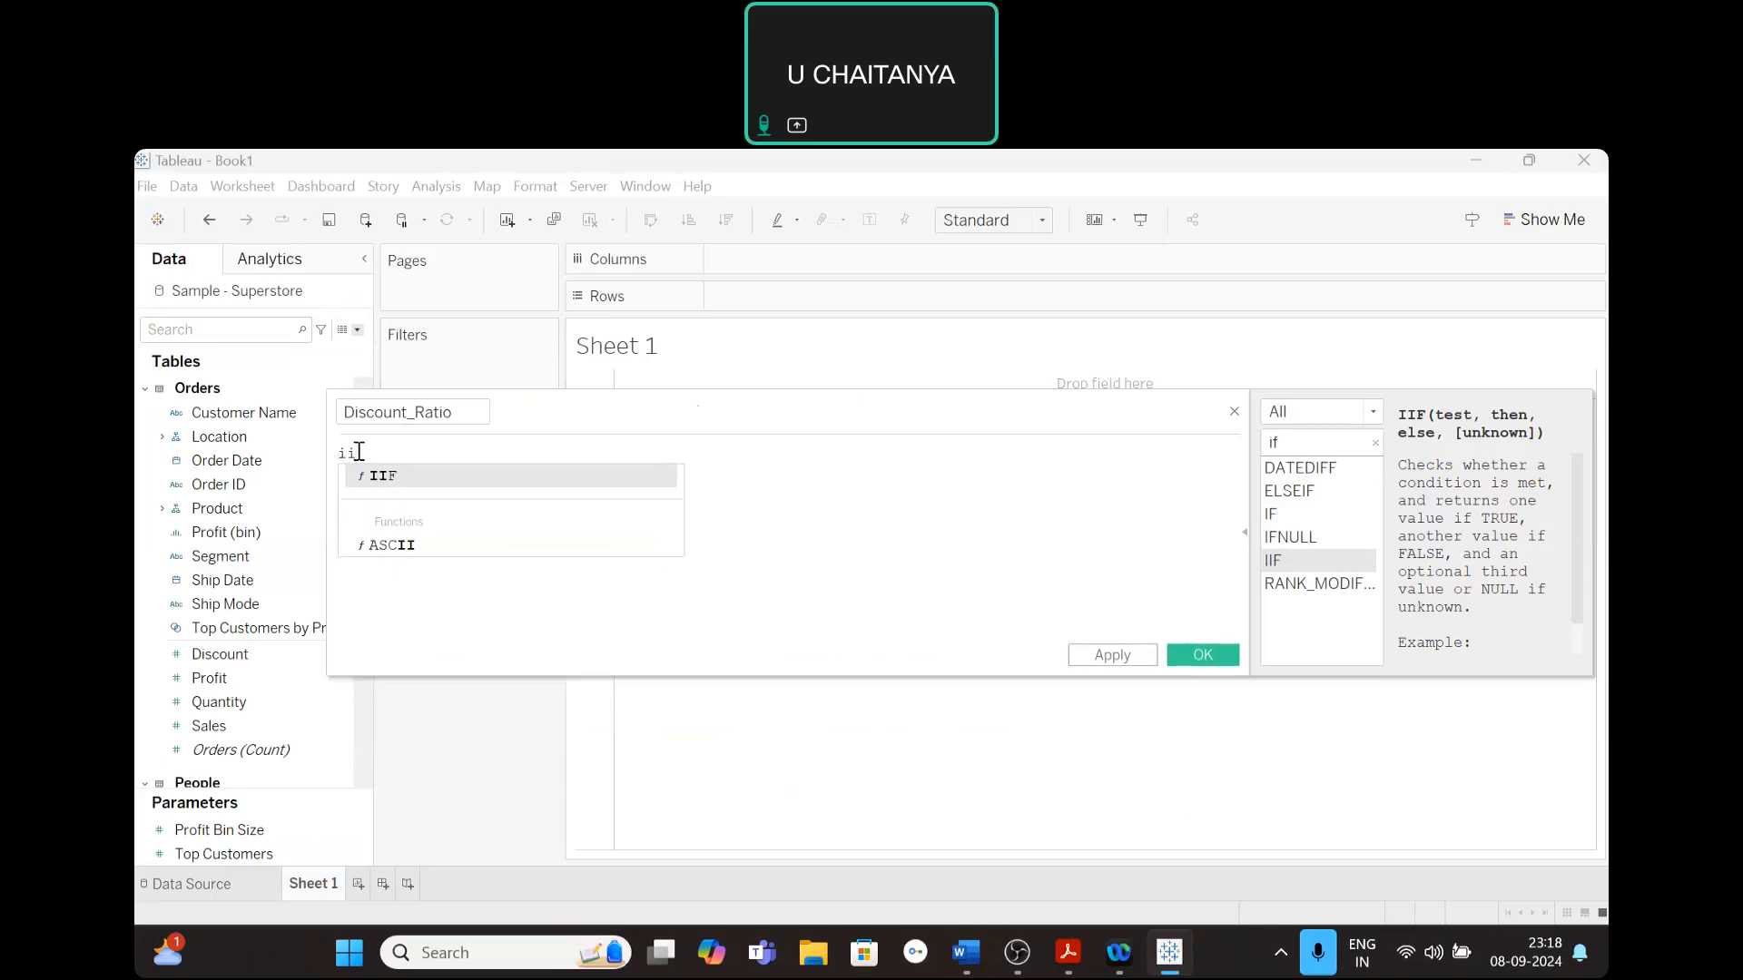
left_click(388, 479)
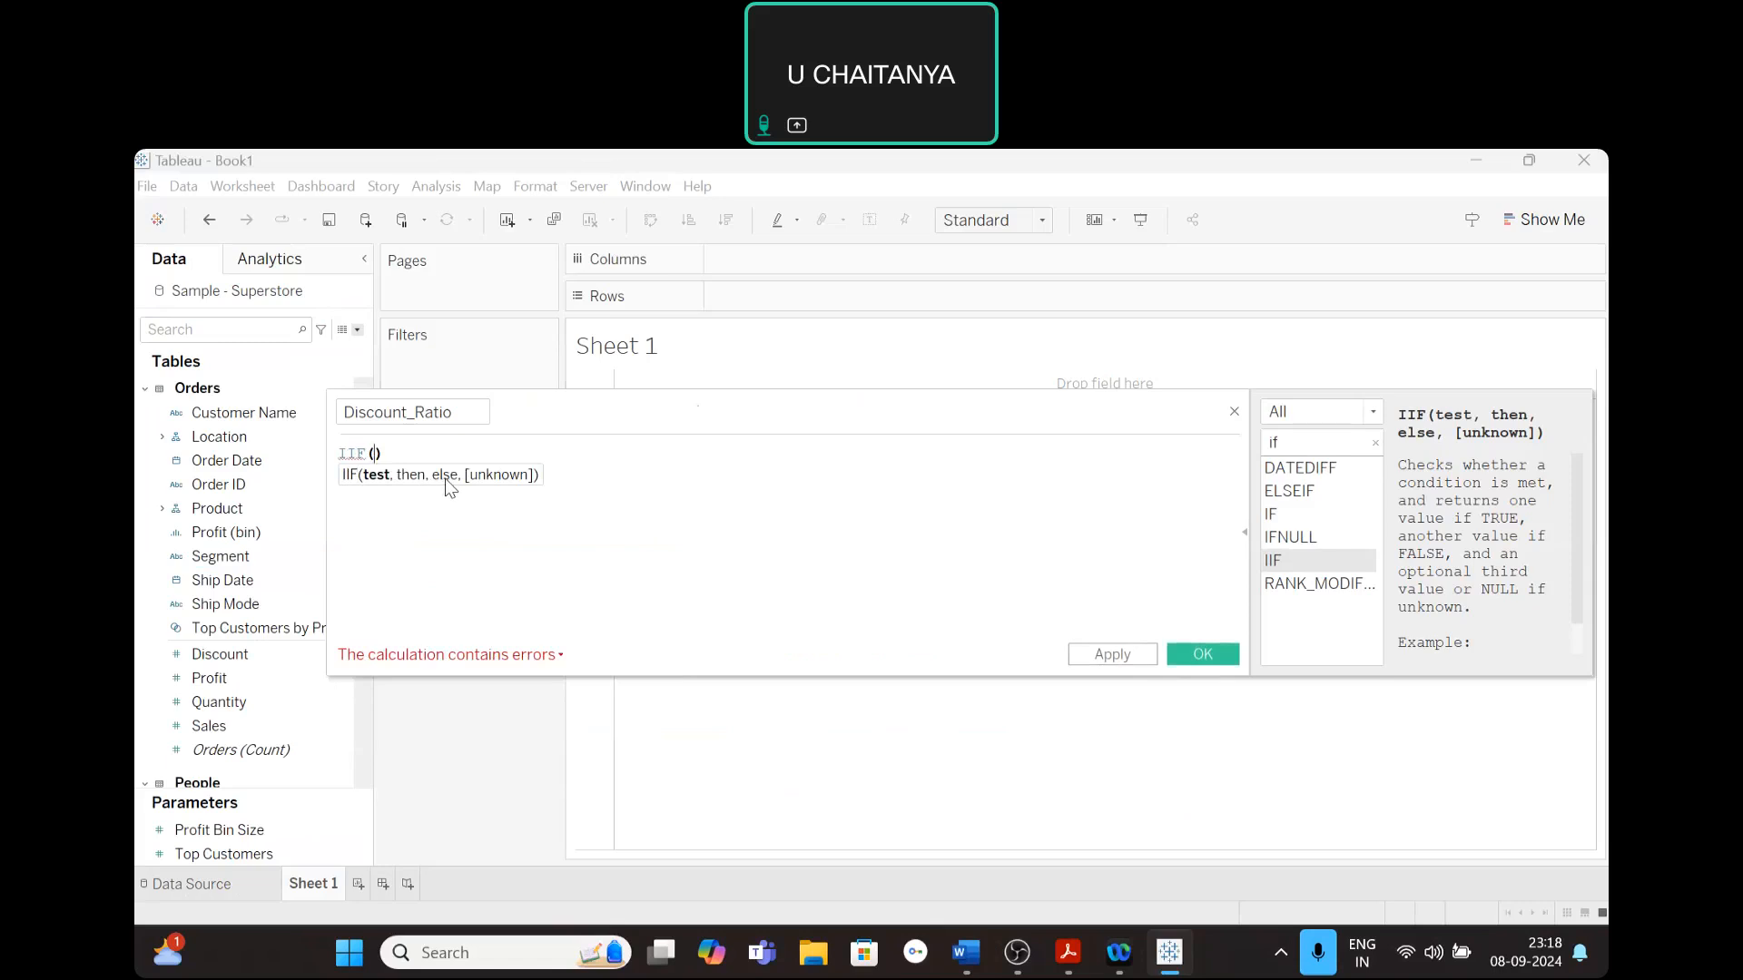
left_click(375, 455)
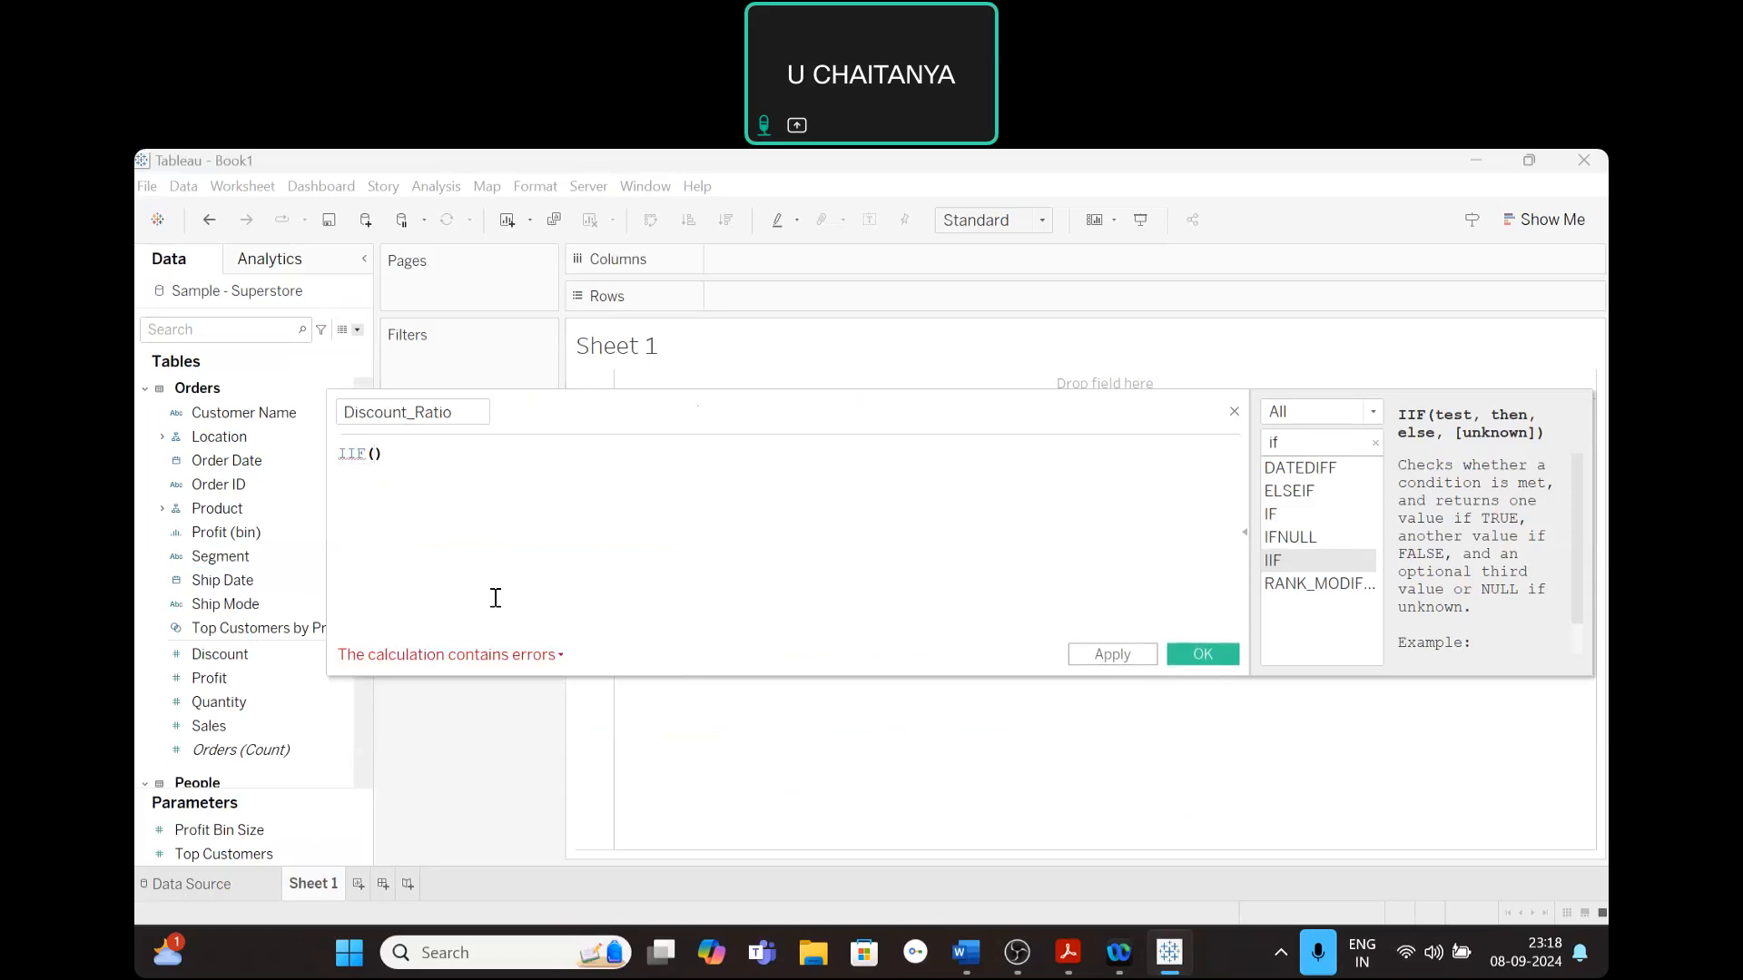
type("s")
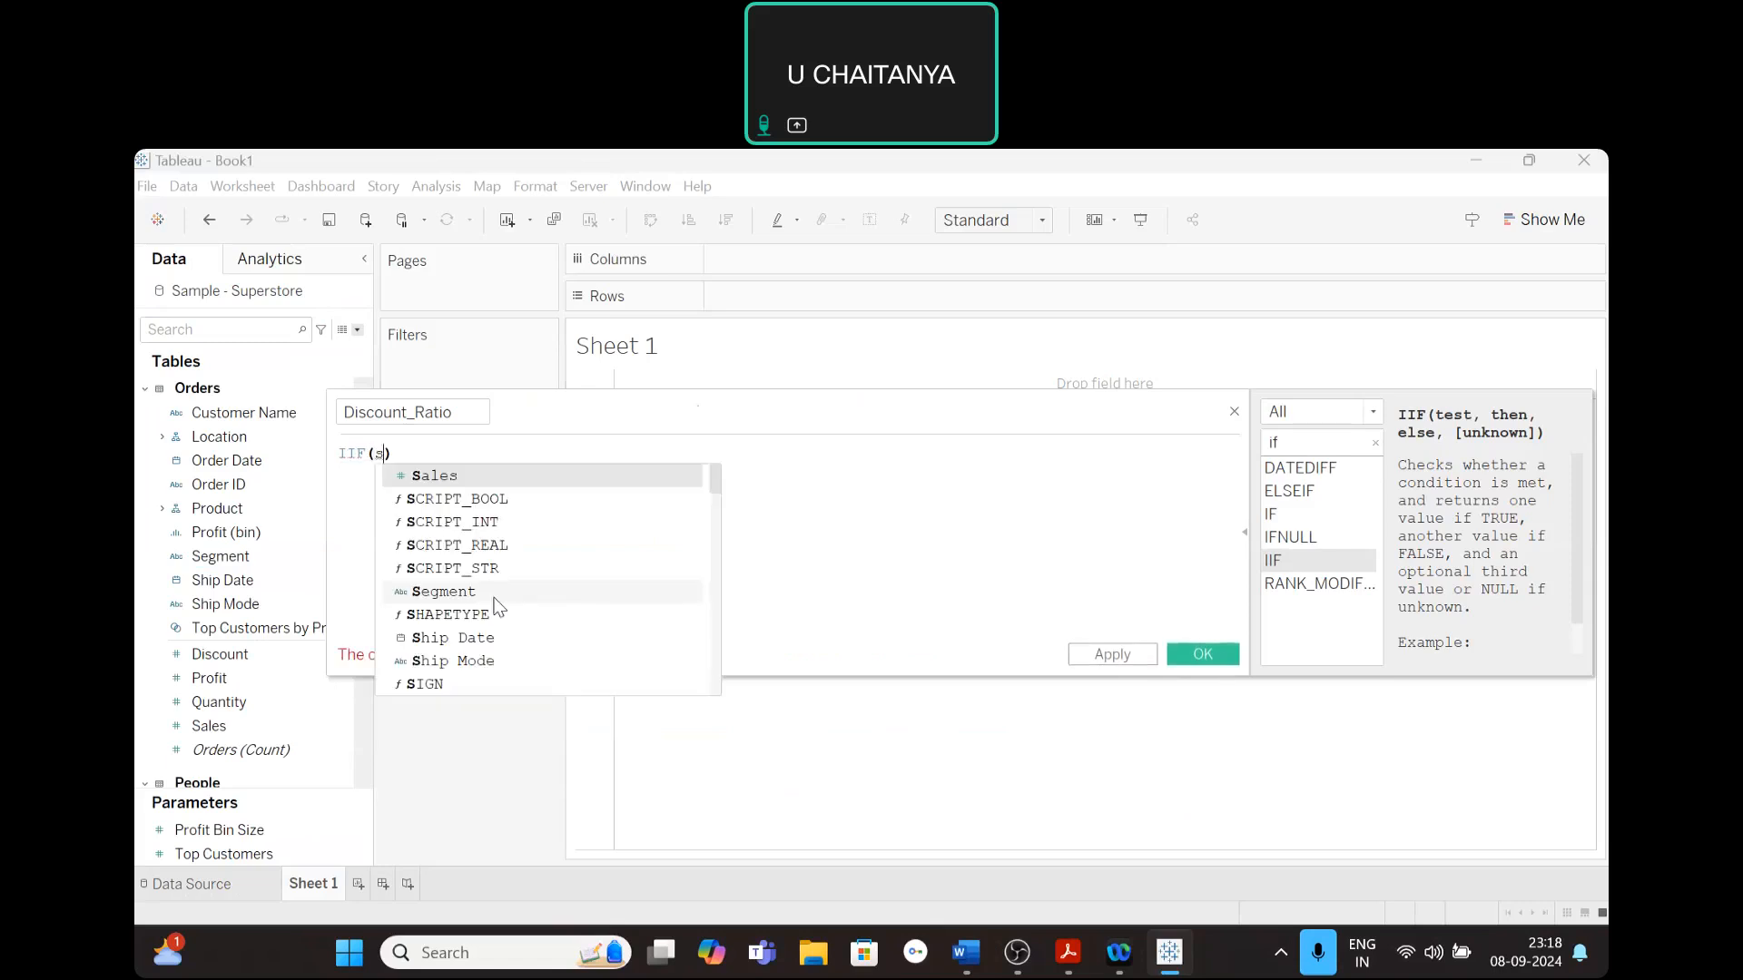
double_click(423, 476)
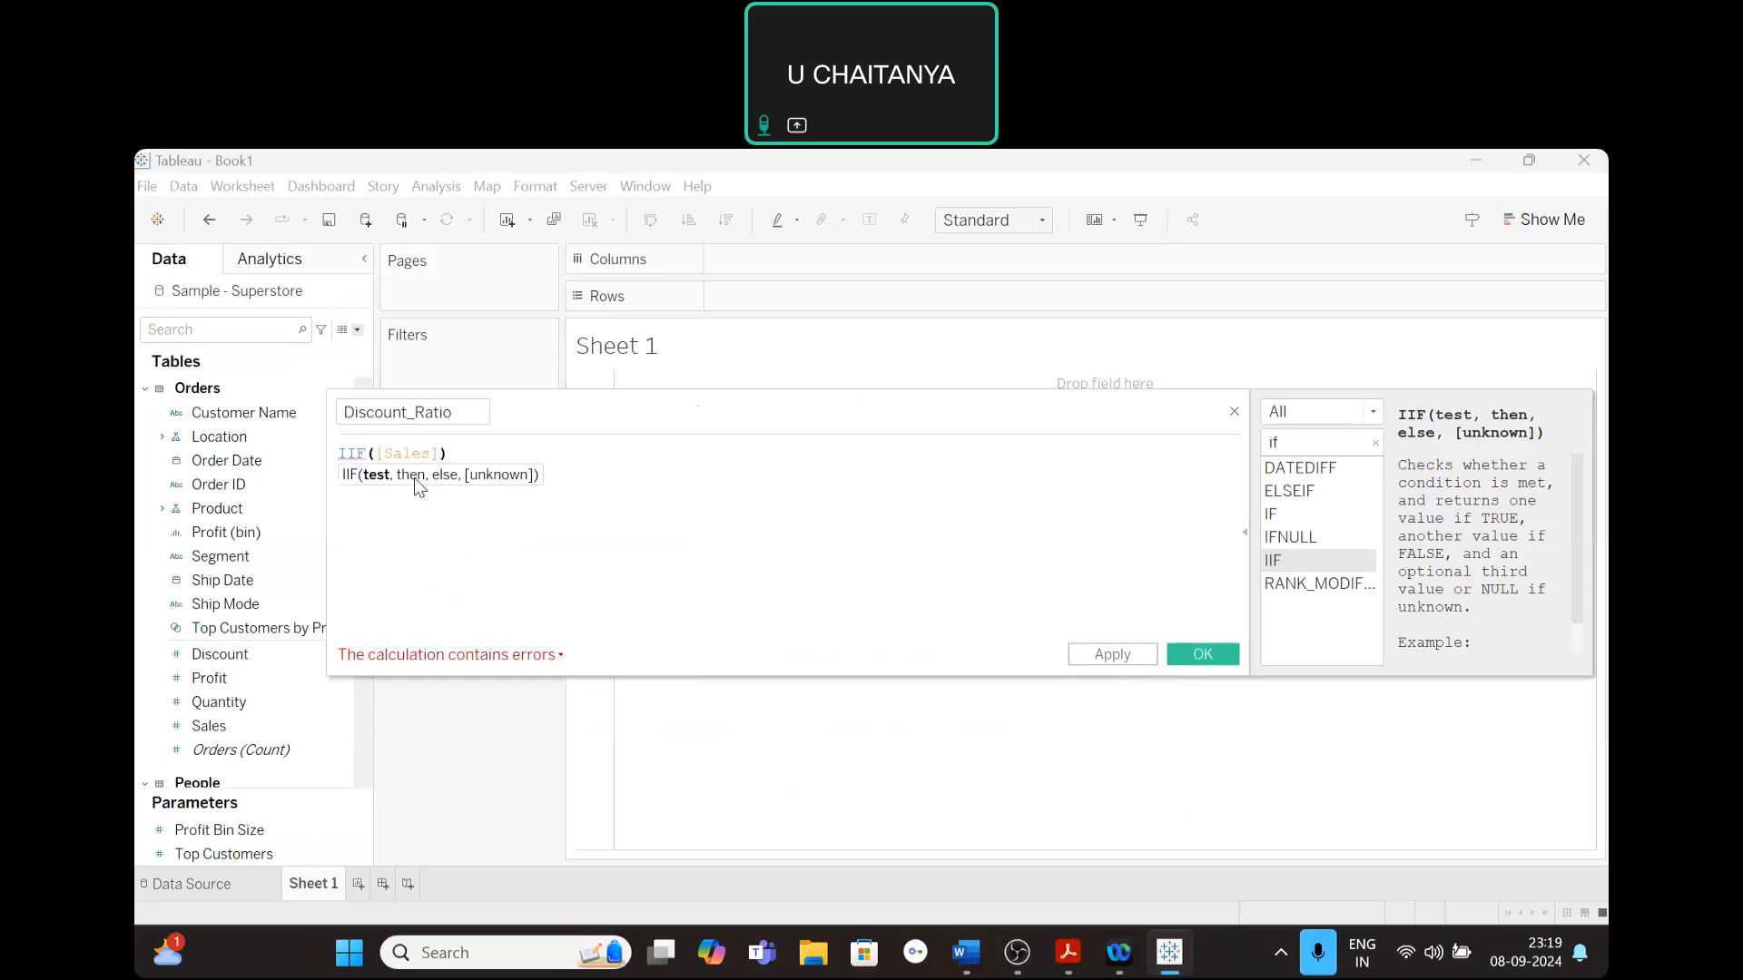
type("!=")
type("0,")
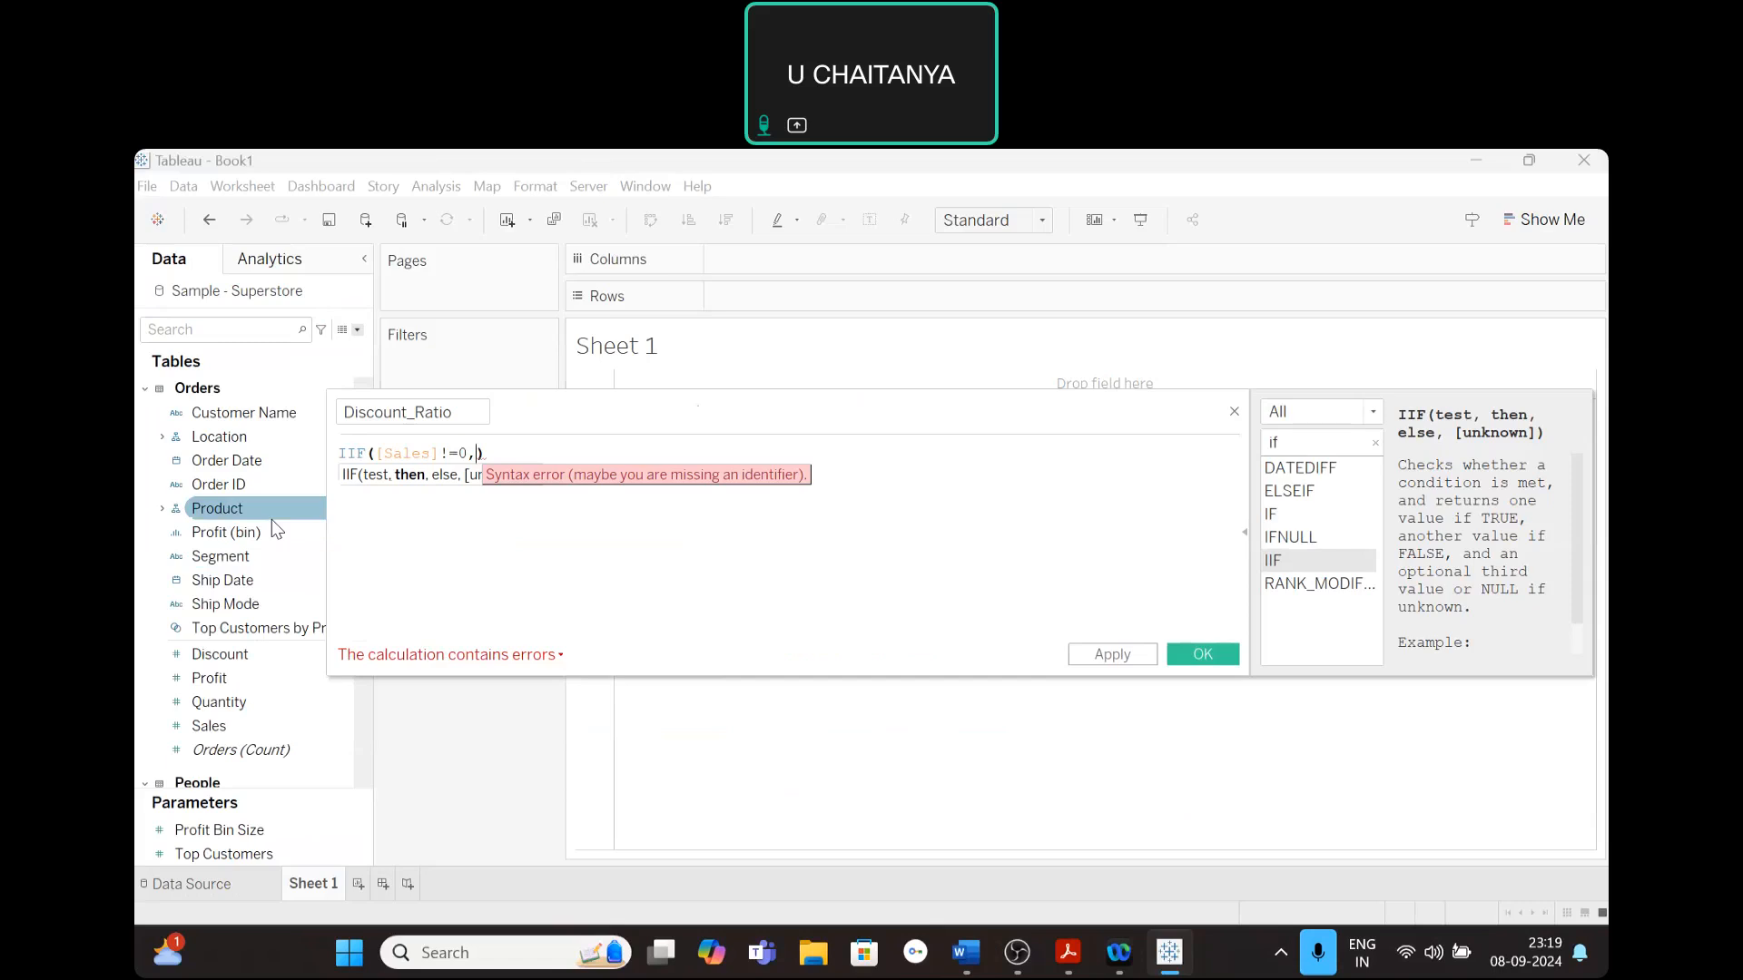
- Enter [Discount]/[Sales] as the then value of the IIF function in the Discount_Ratio formula
type("D")
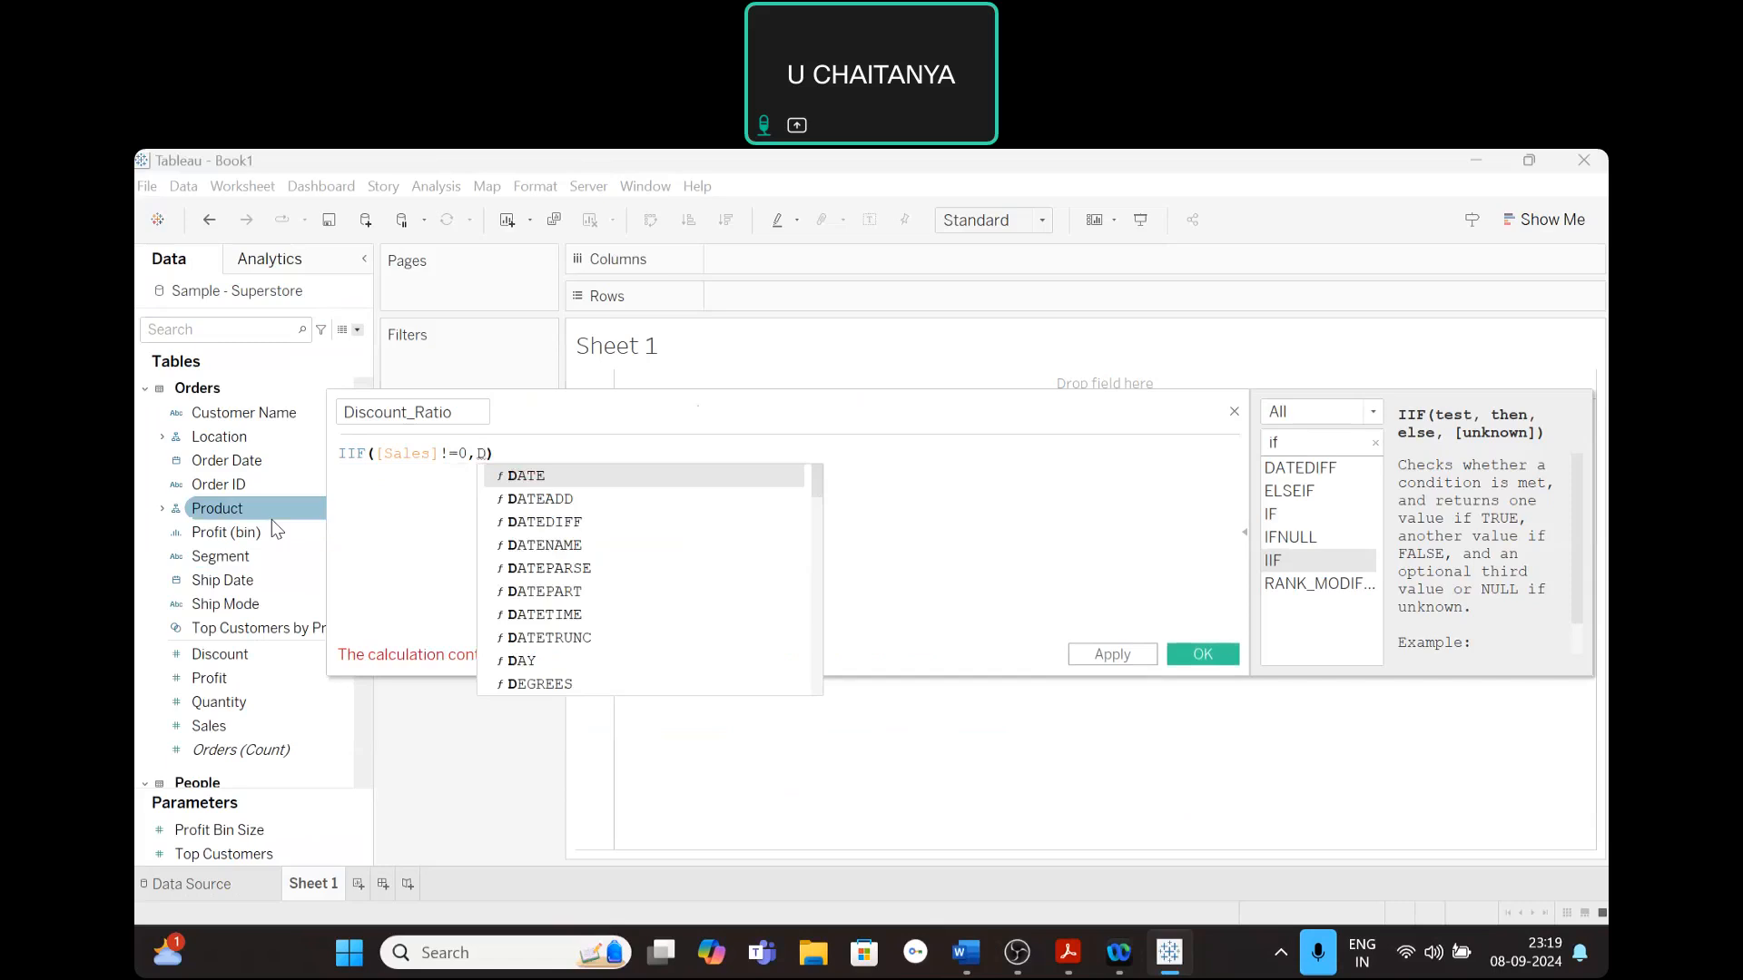
type("i")
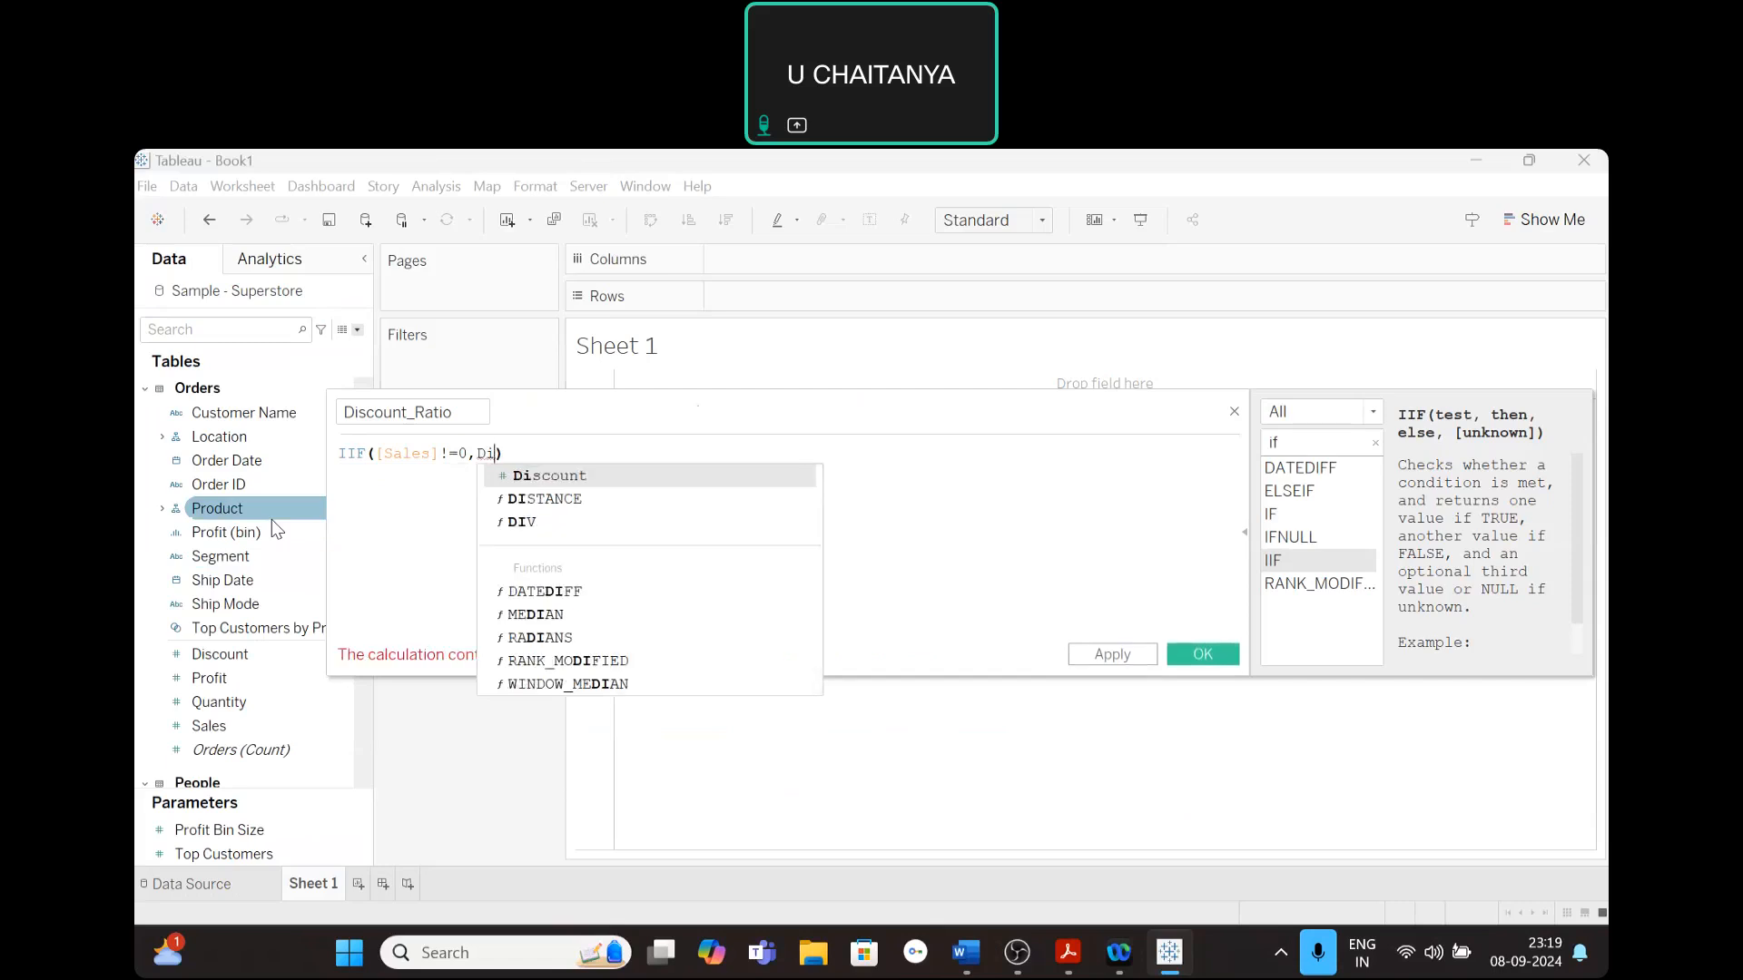
left_click(533, 484)
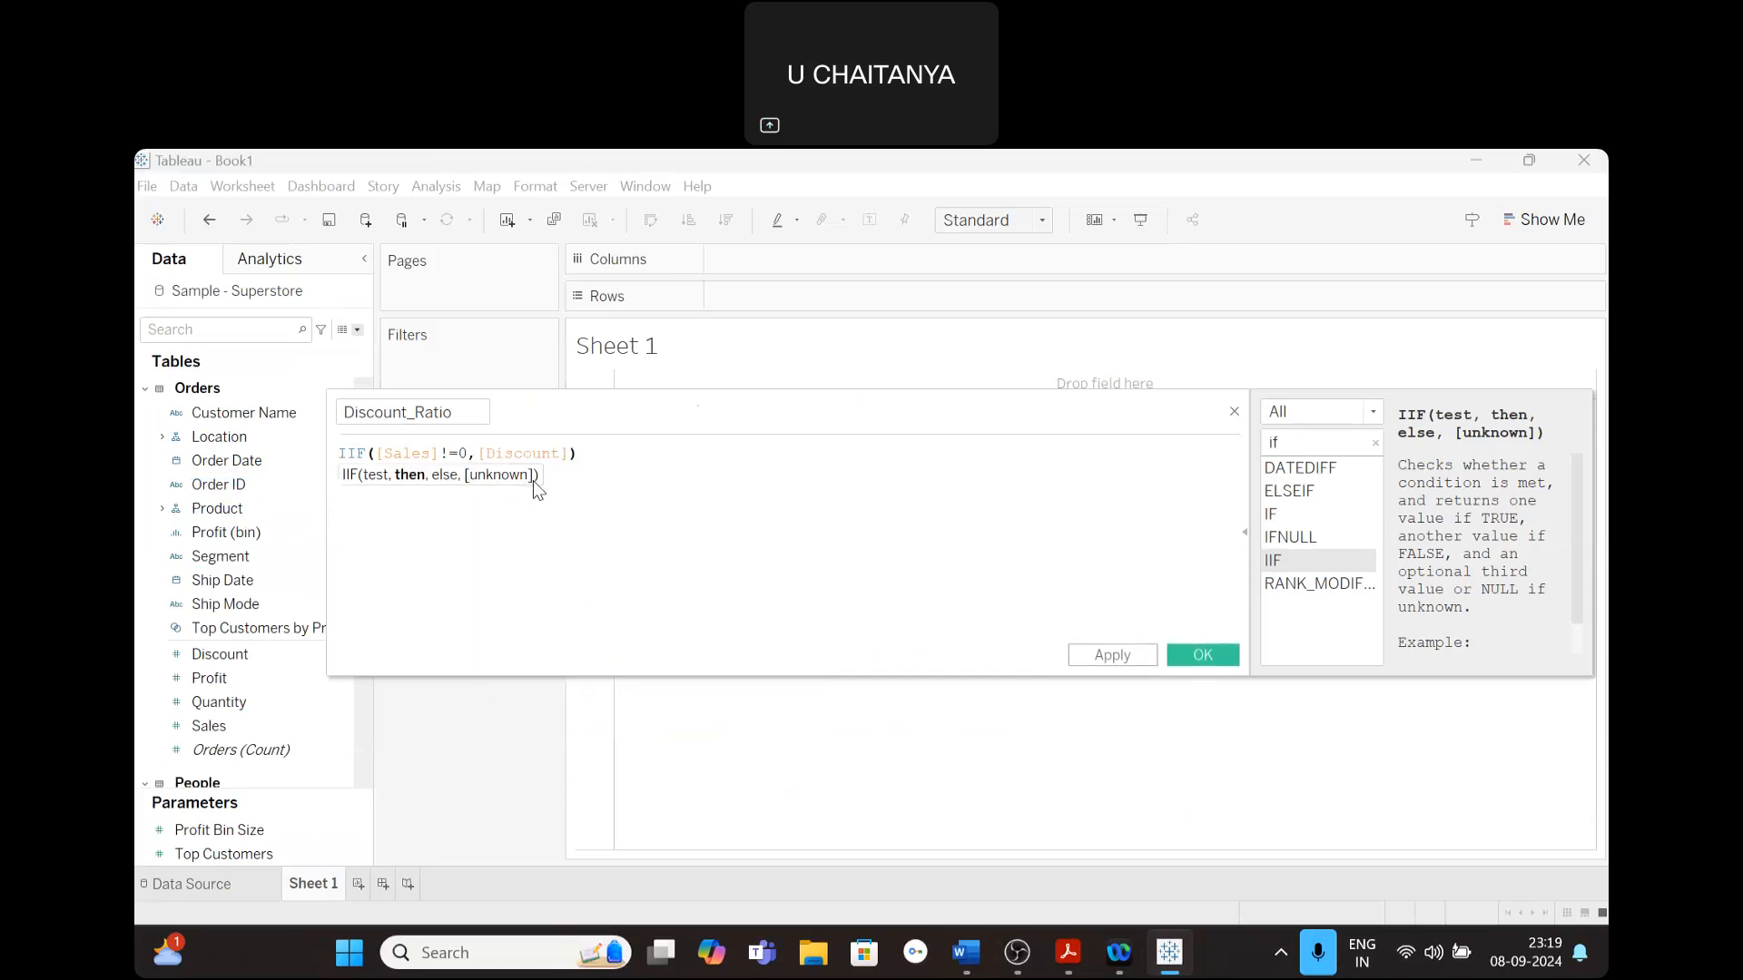
type("/")
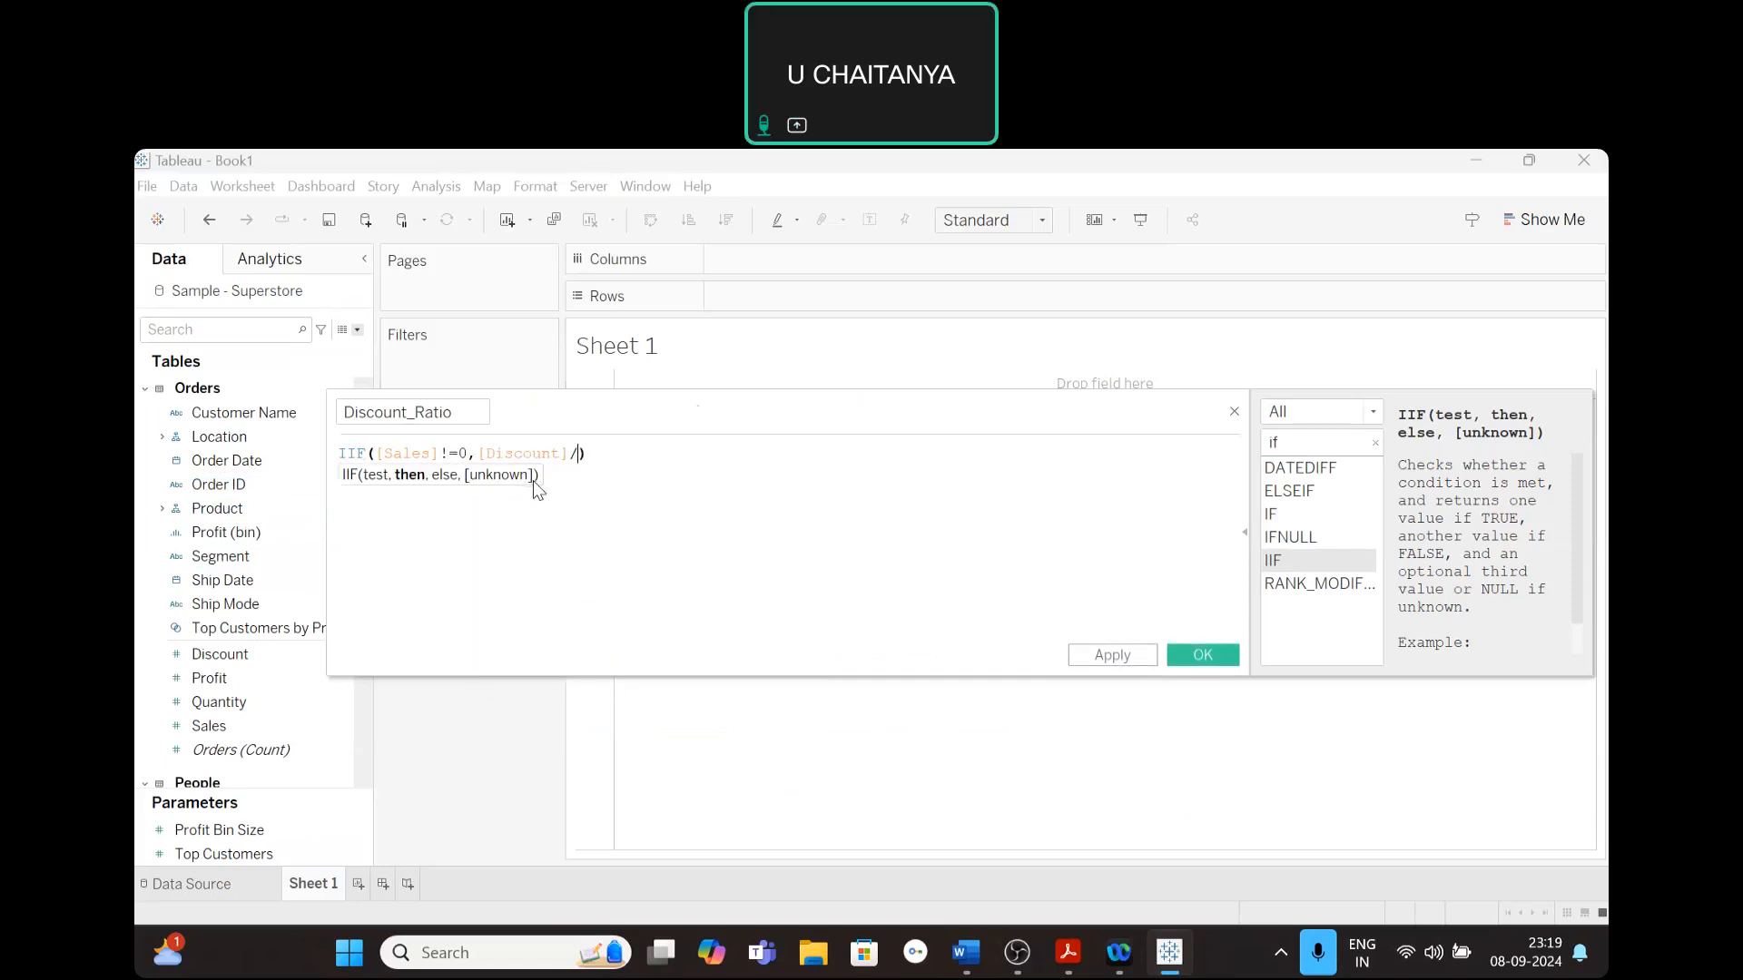
type("s")
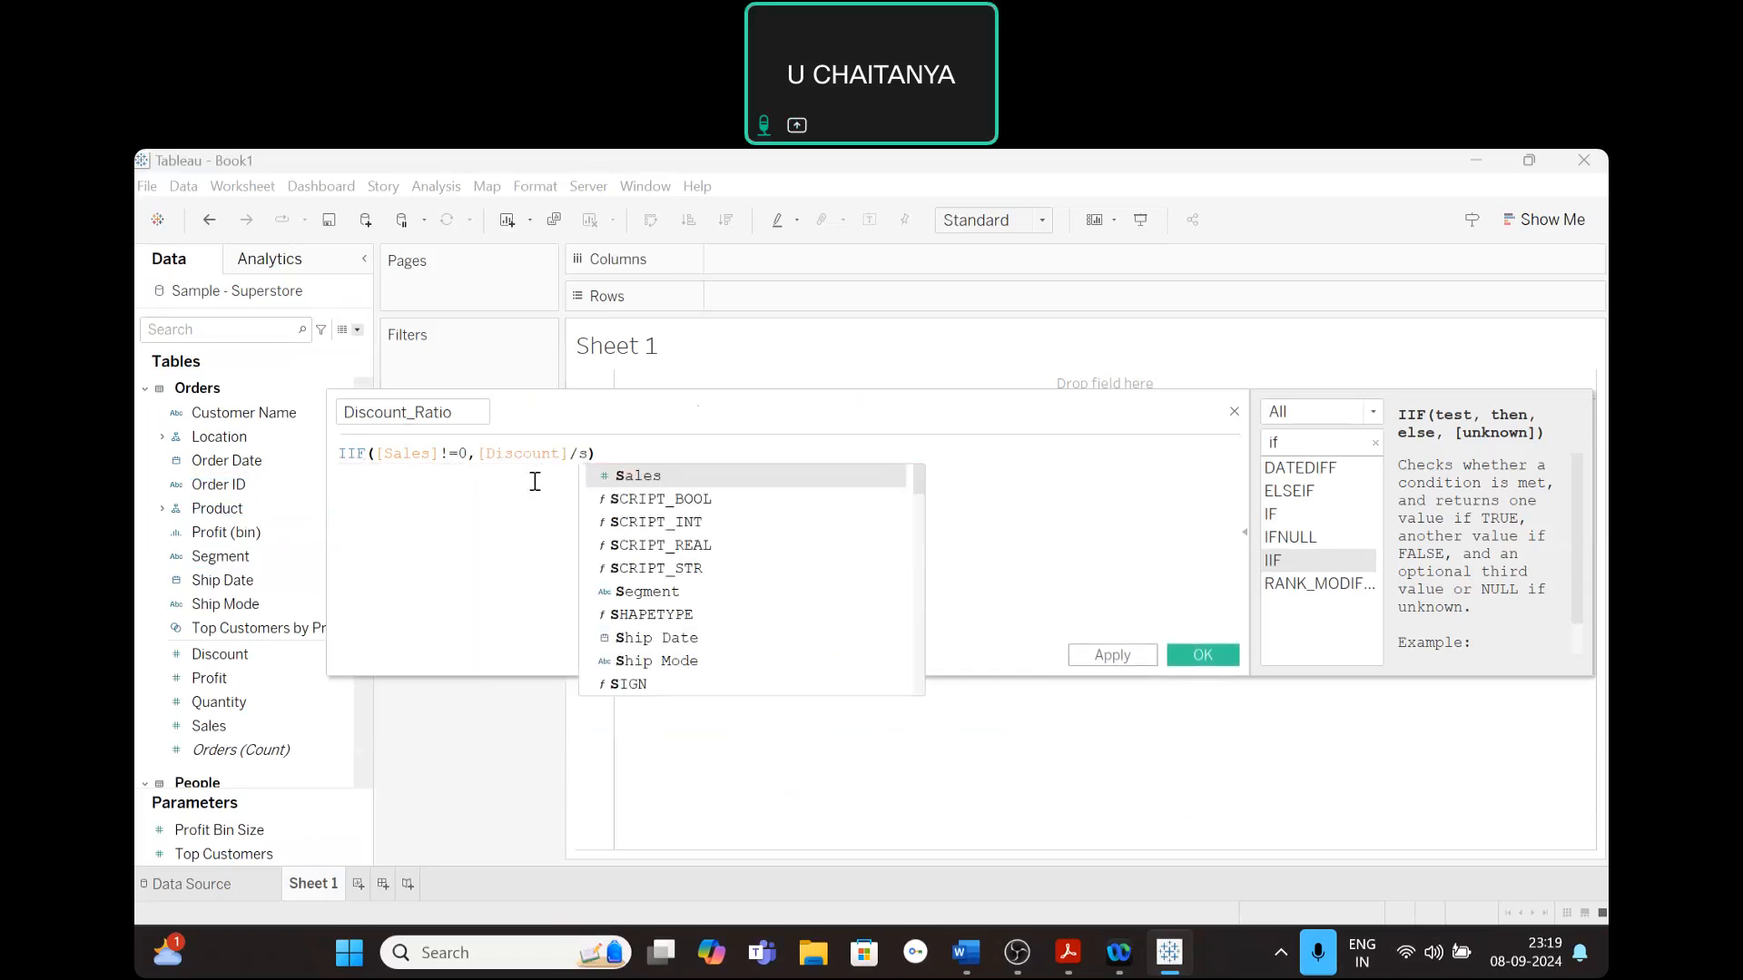
left_click(657, 479)
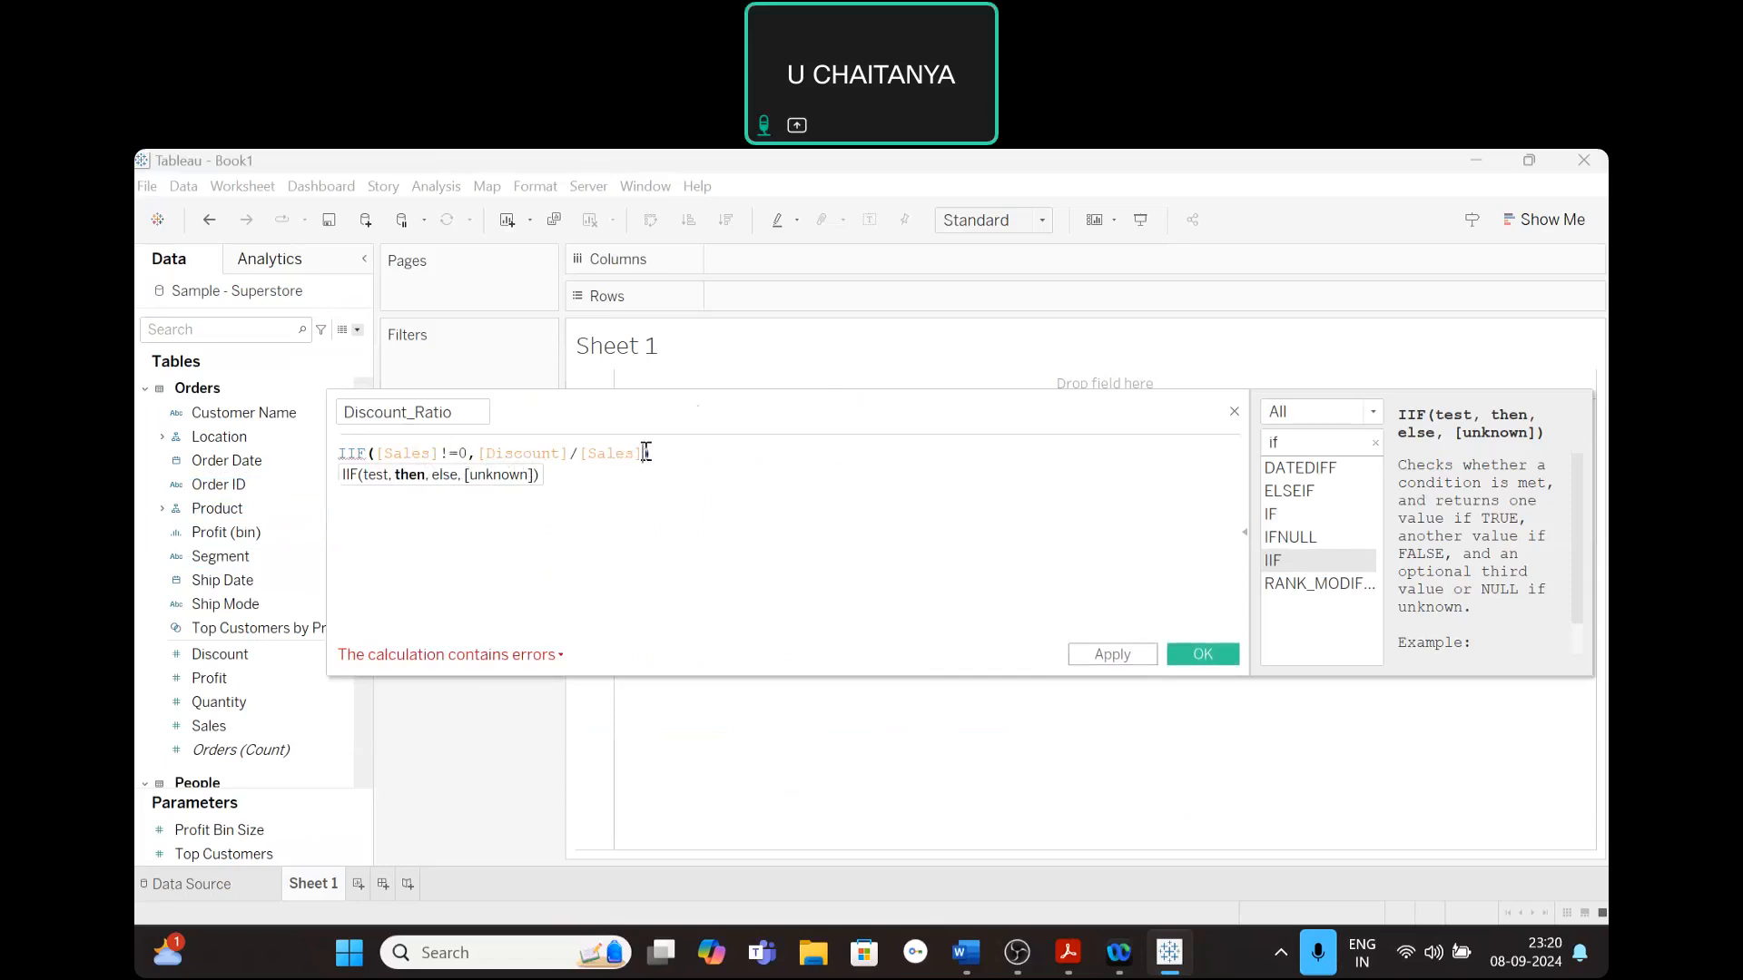
- Complete the IIF formula with 0 as its else value, then apply and save the Discount_Ratio calculated field
type(",")
type("0")
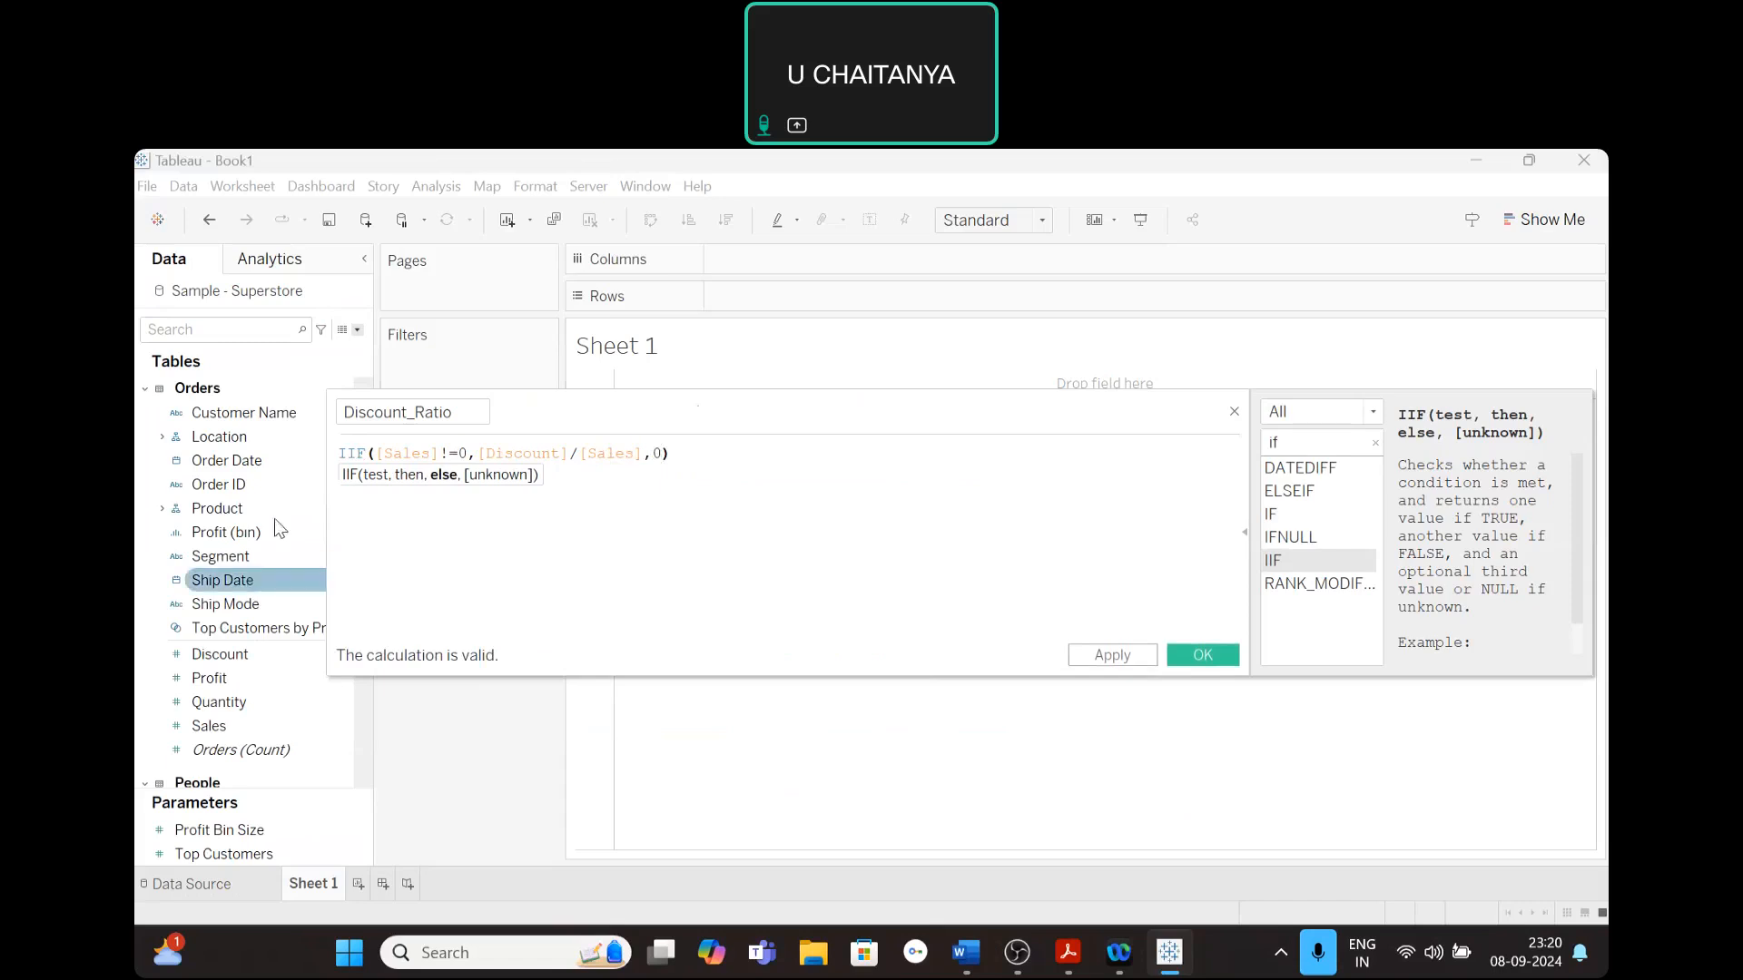
left_click(565, 506)
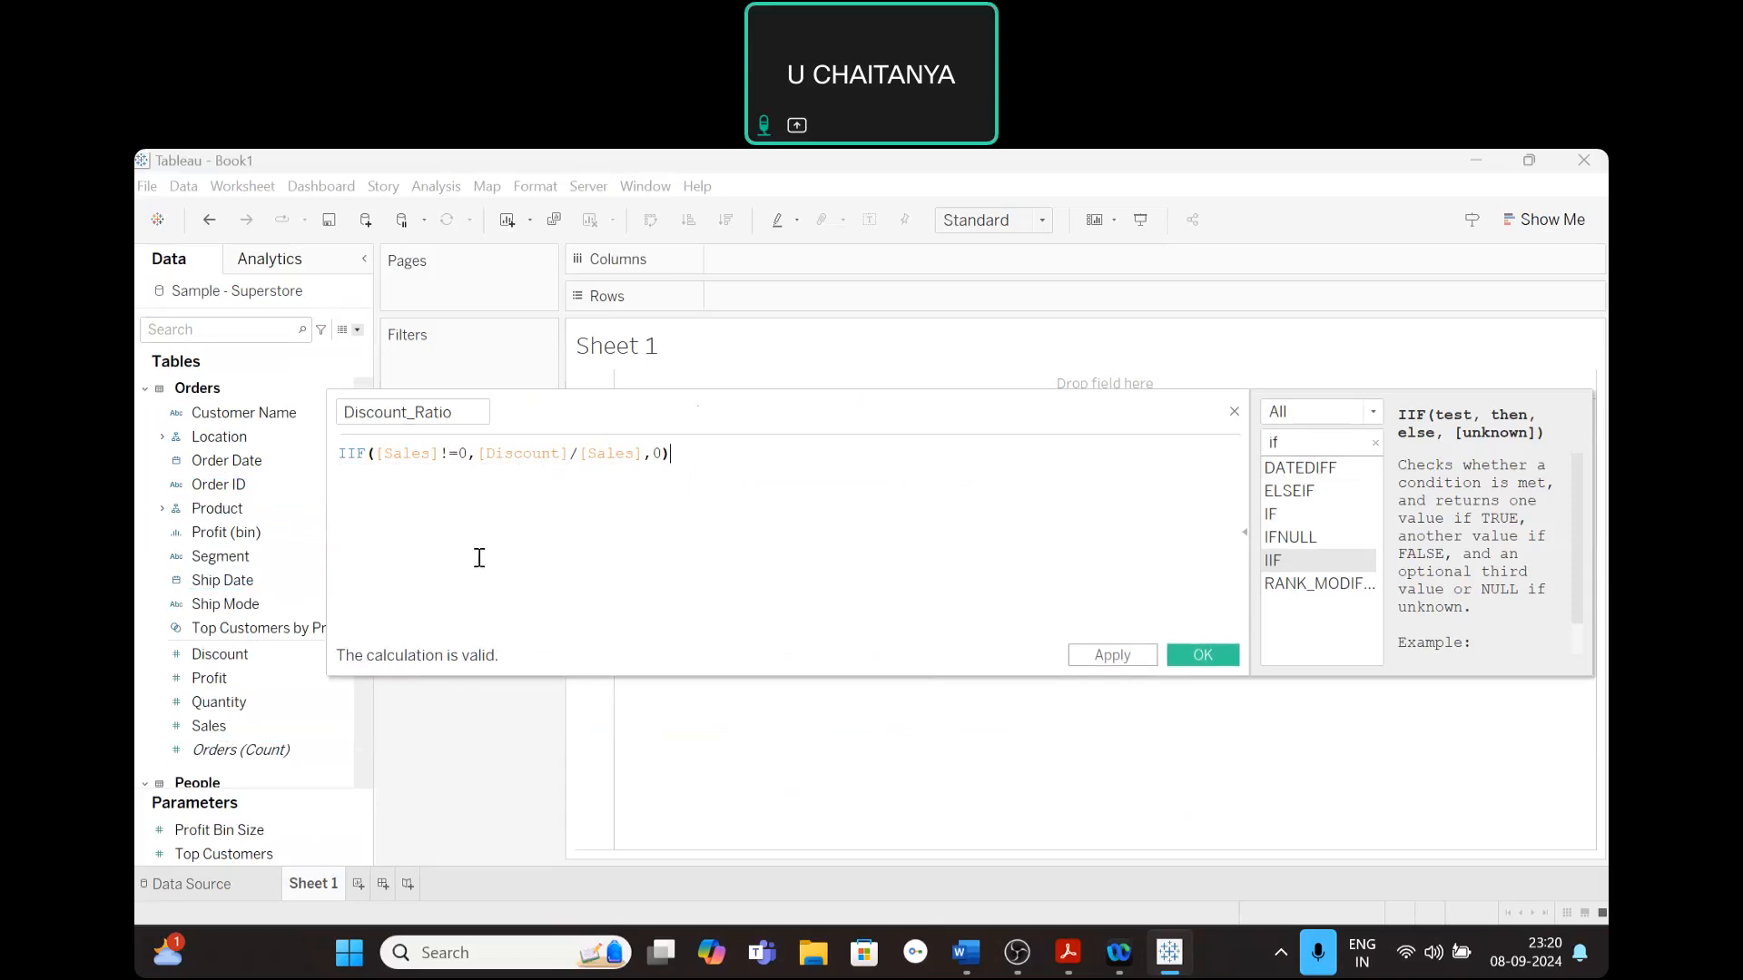
left_click(1080, 658)
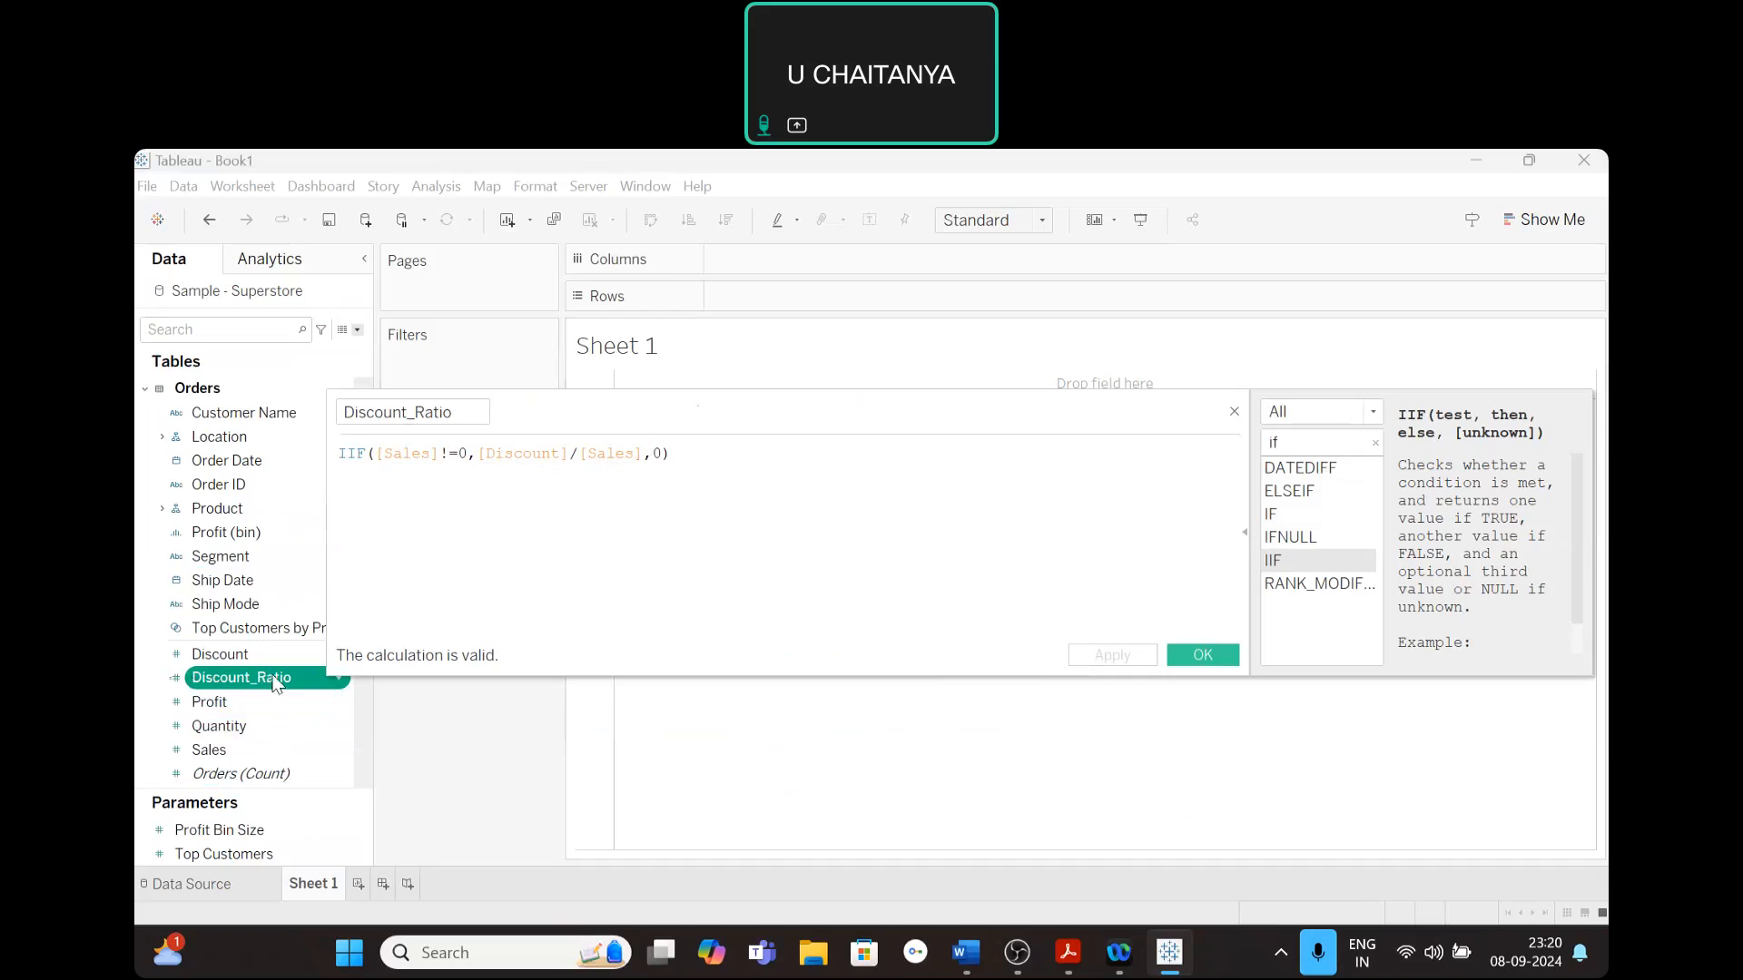
left_click(1192, 653)
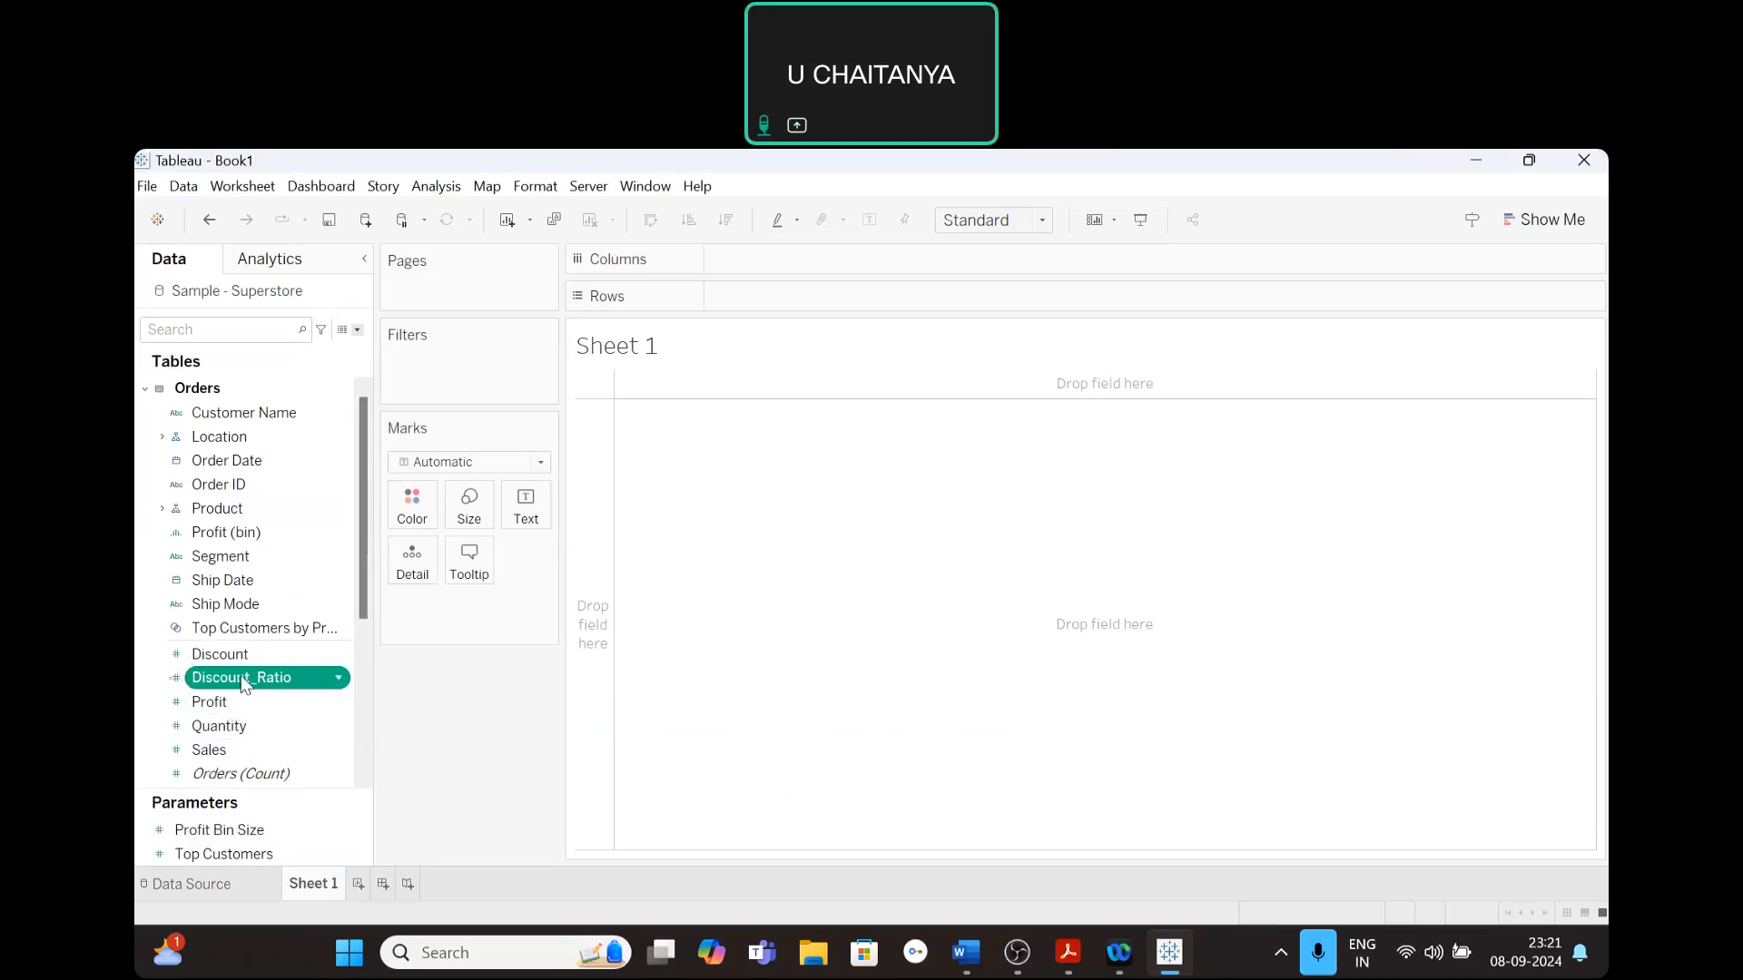
- Place Discount_Ratio on the rows of Sheet 1 and show mark labels on the resulting bar
left_click_drag(243, 685, 752, 307)
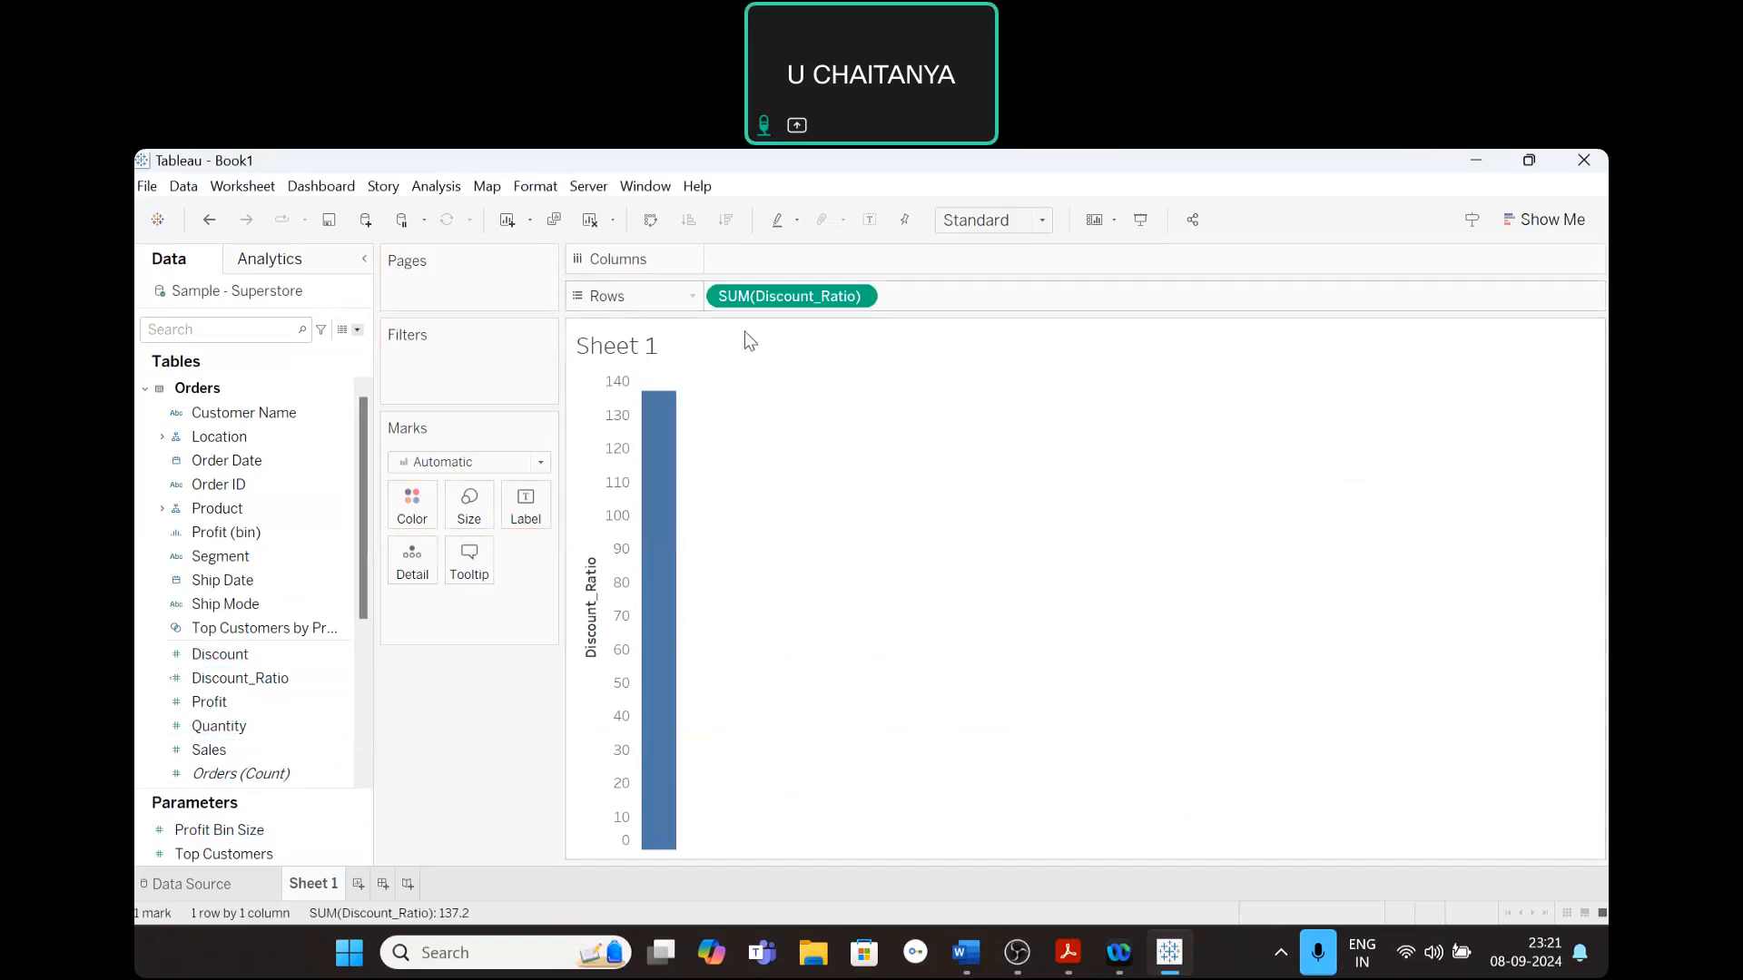
mouse_move(666, 497)
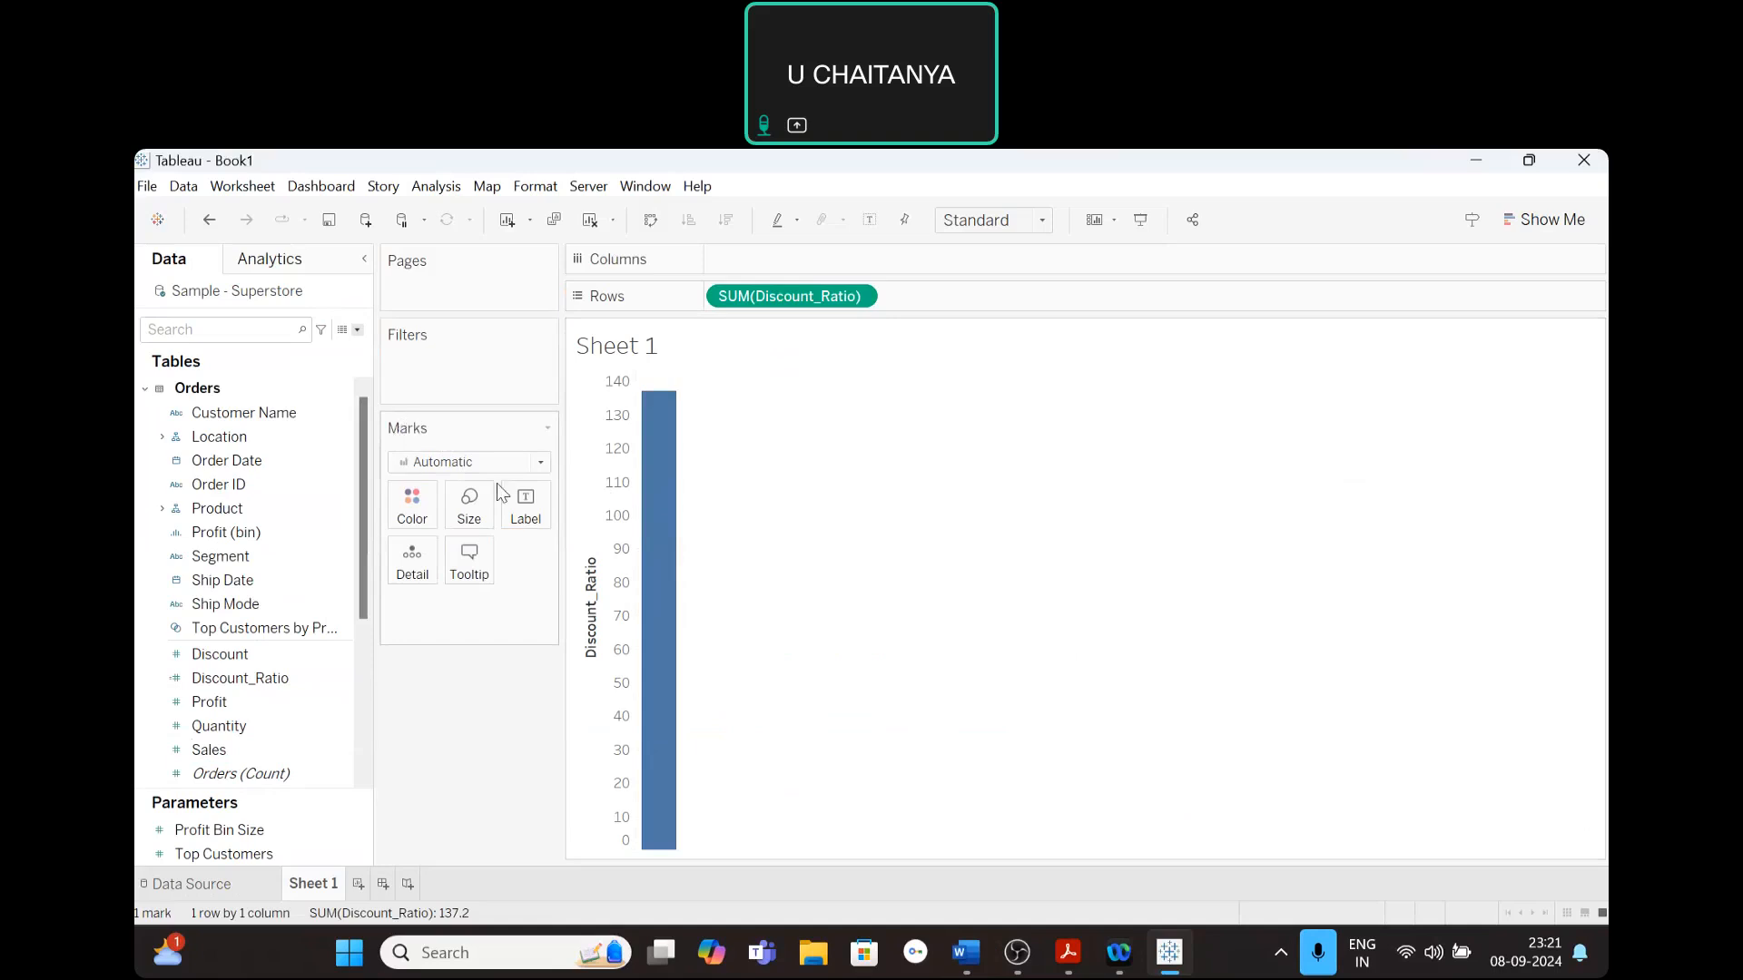
left_click(524, 514)
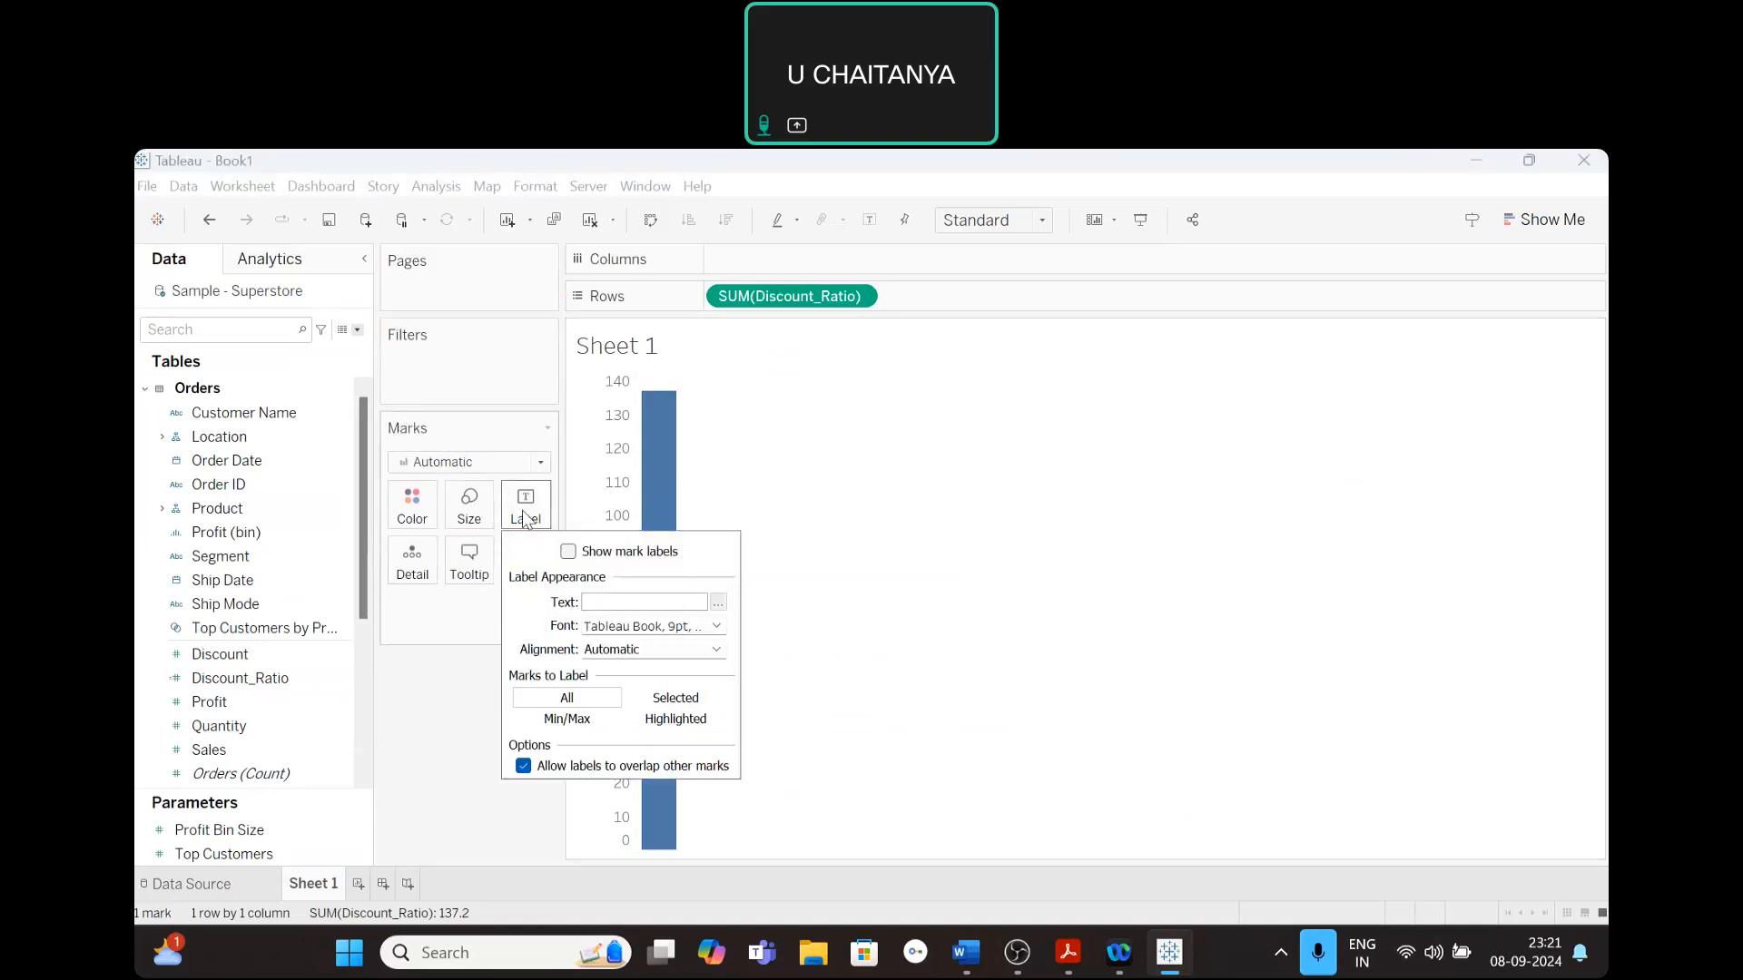
left_click(569, 552)
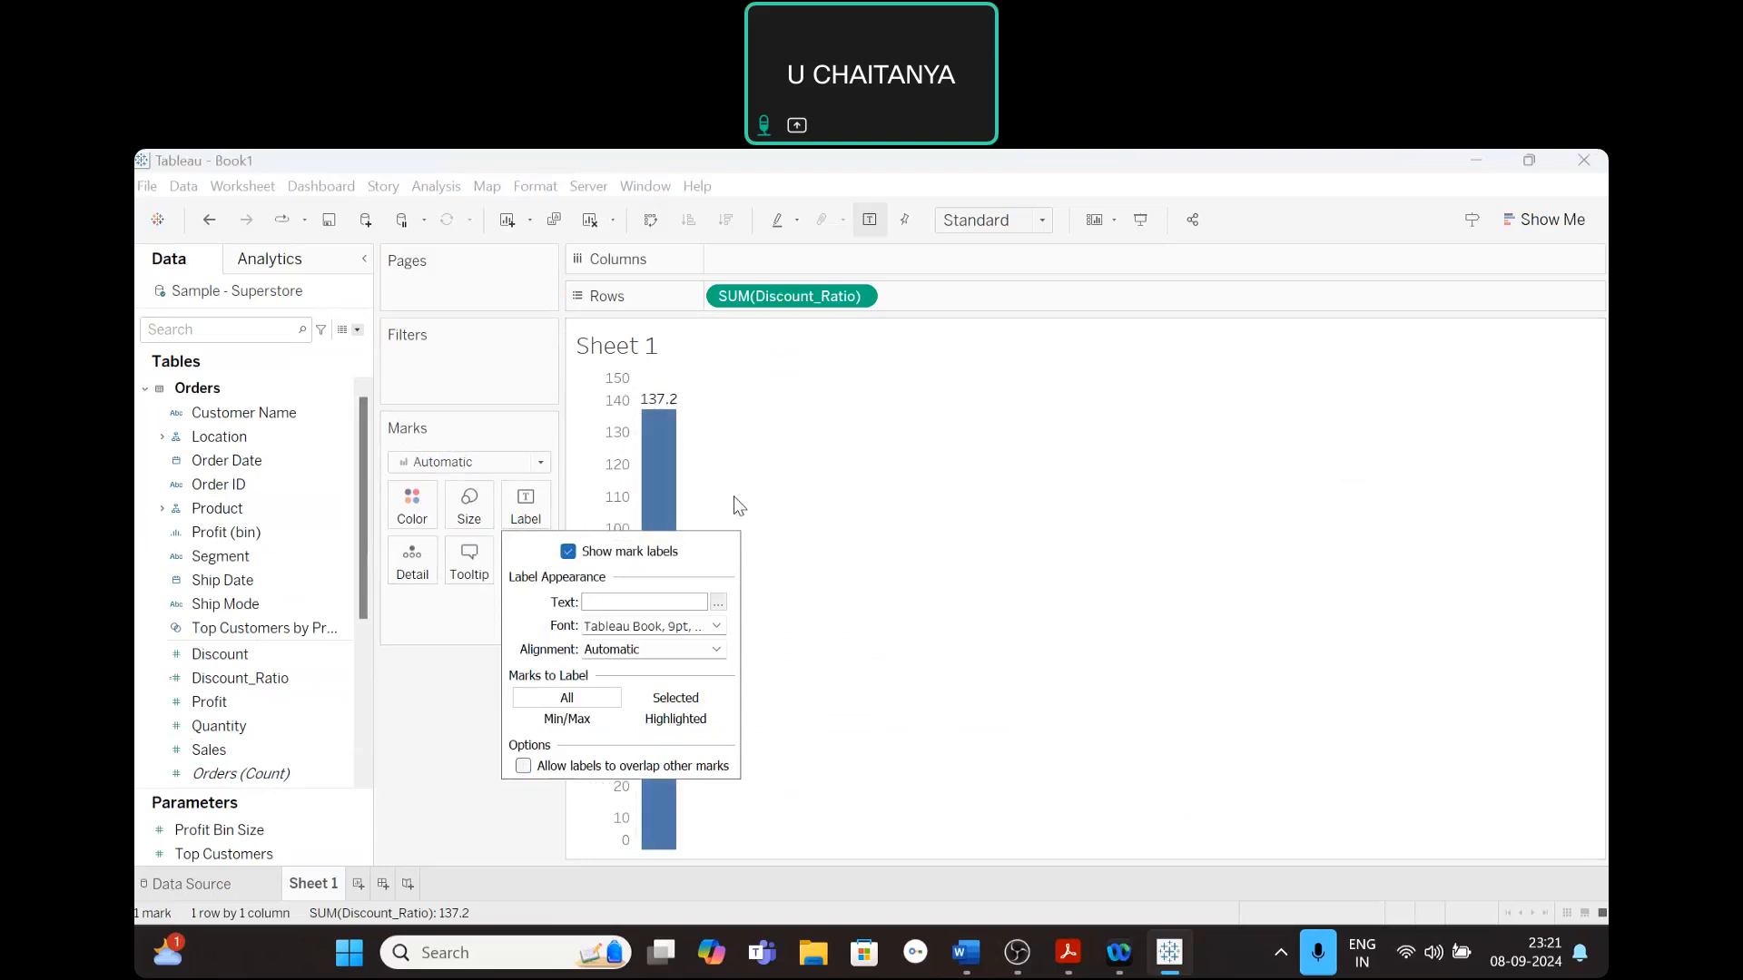
left_click(788, 470)
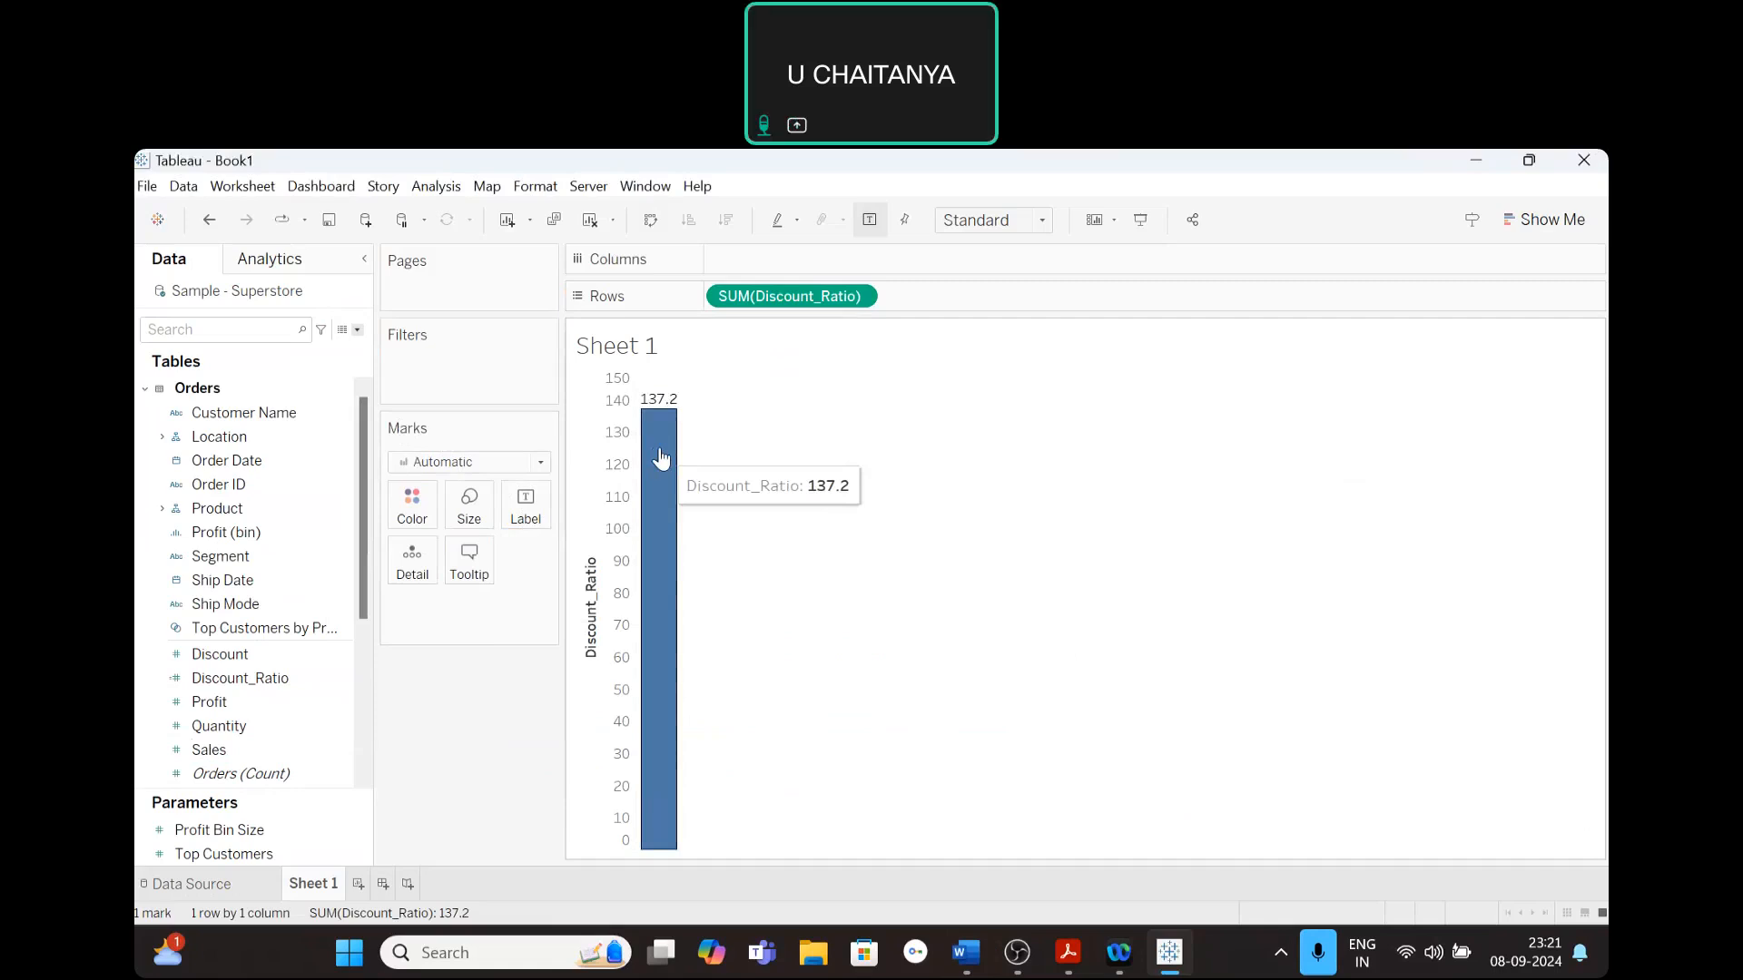
left_click(1423, 241)
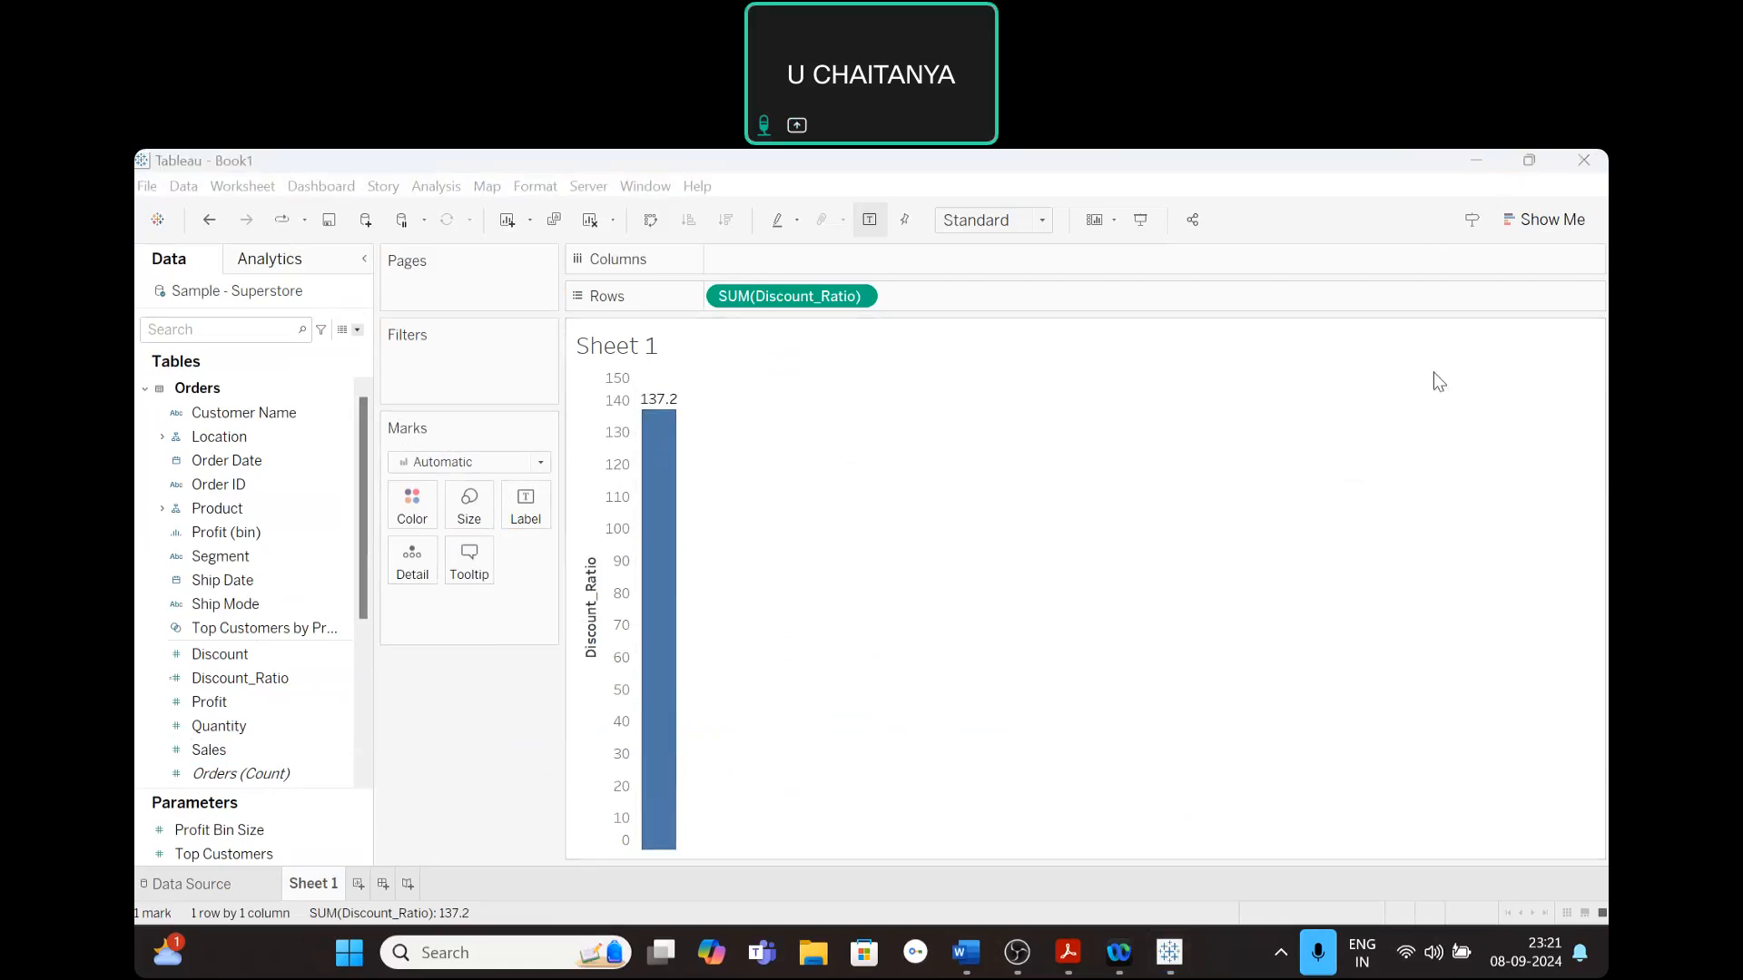